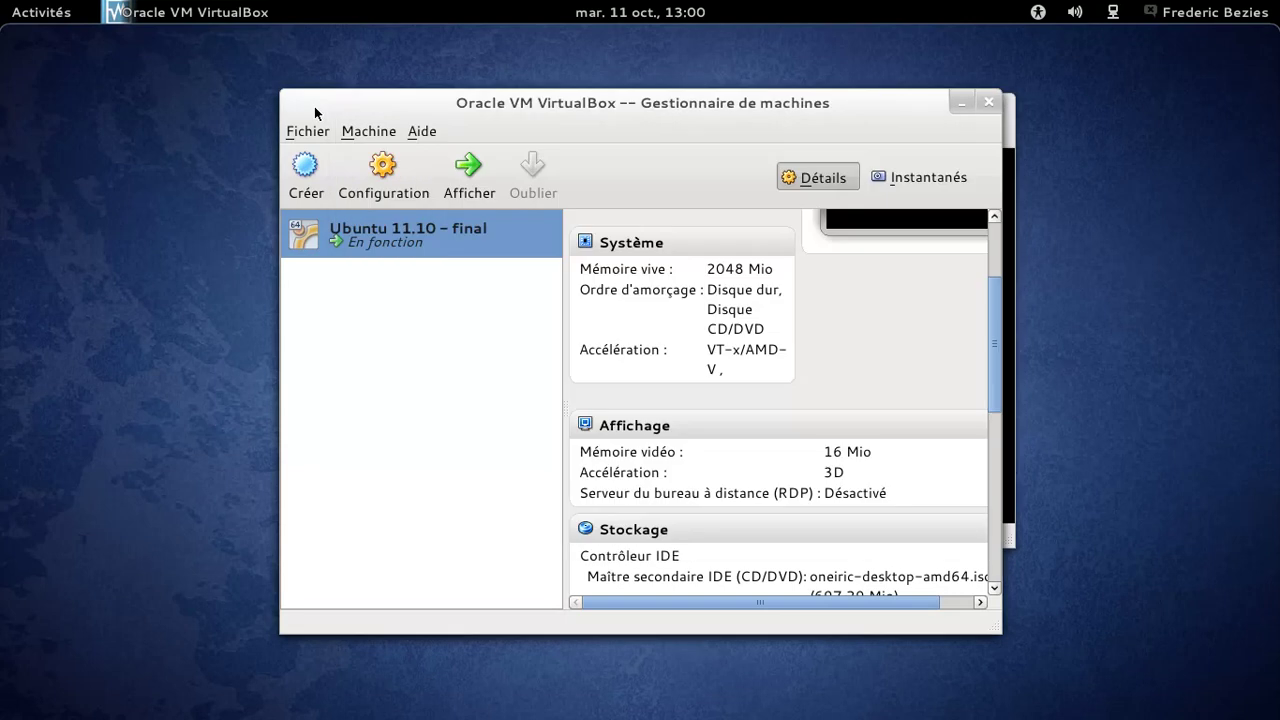
- Minimize the machine manager and move the running Ubuntu 11.10 virtual machine's window to the corner of the desktop
{"action": "left_click", "coordinate": [955, 104]}
{"action": "left_click_drag", "start_coordinate": [750, 111], "coordinate": [546, 54]}
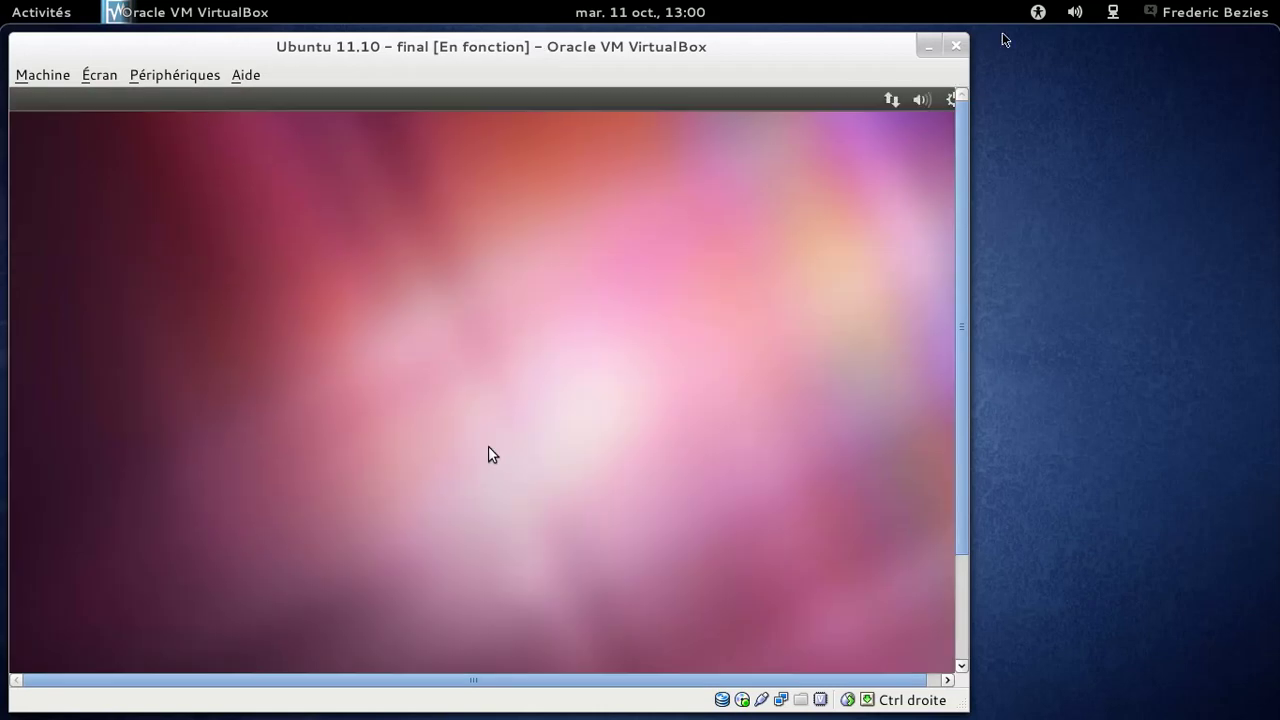
{"action": "left_click_drag", "start_coordinate": [965, 112], "coordinate": [964, 158]}
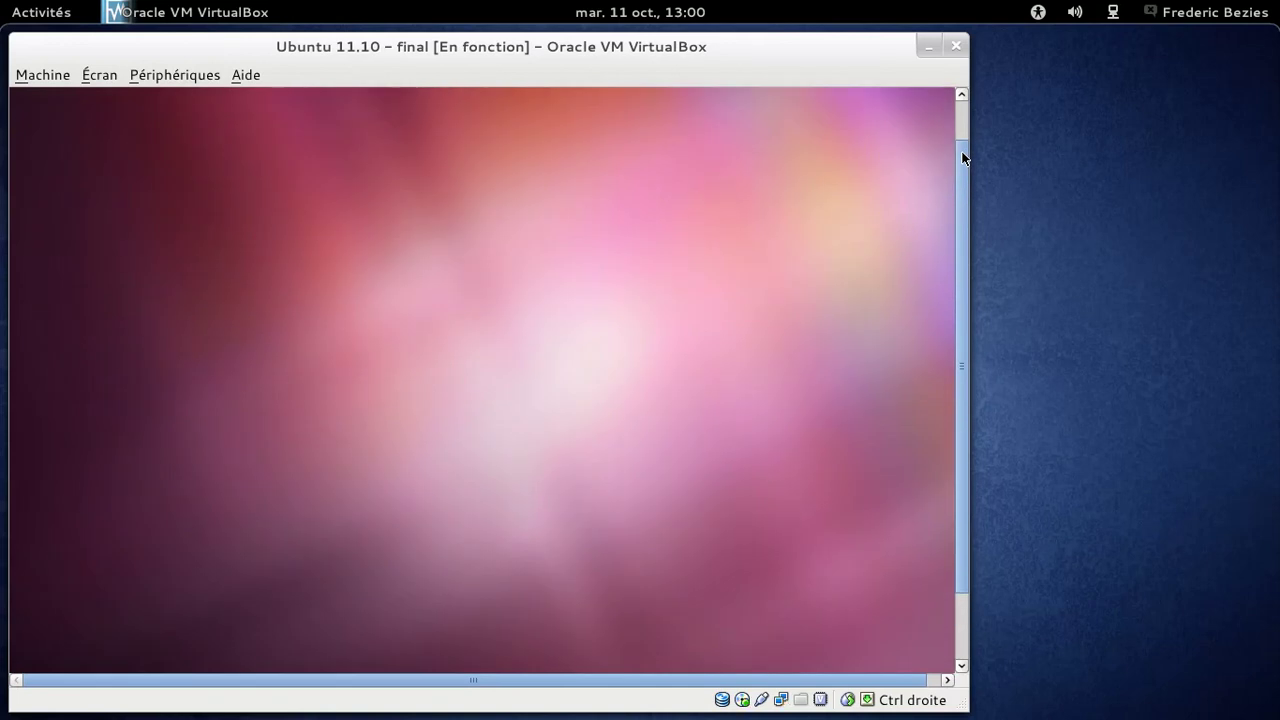
{"action": "left_click_drag", "start_coordinate": [965, 158], "coordinate": [959, 98]}
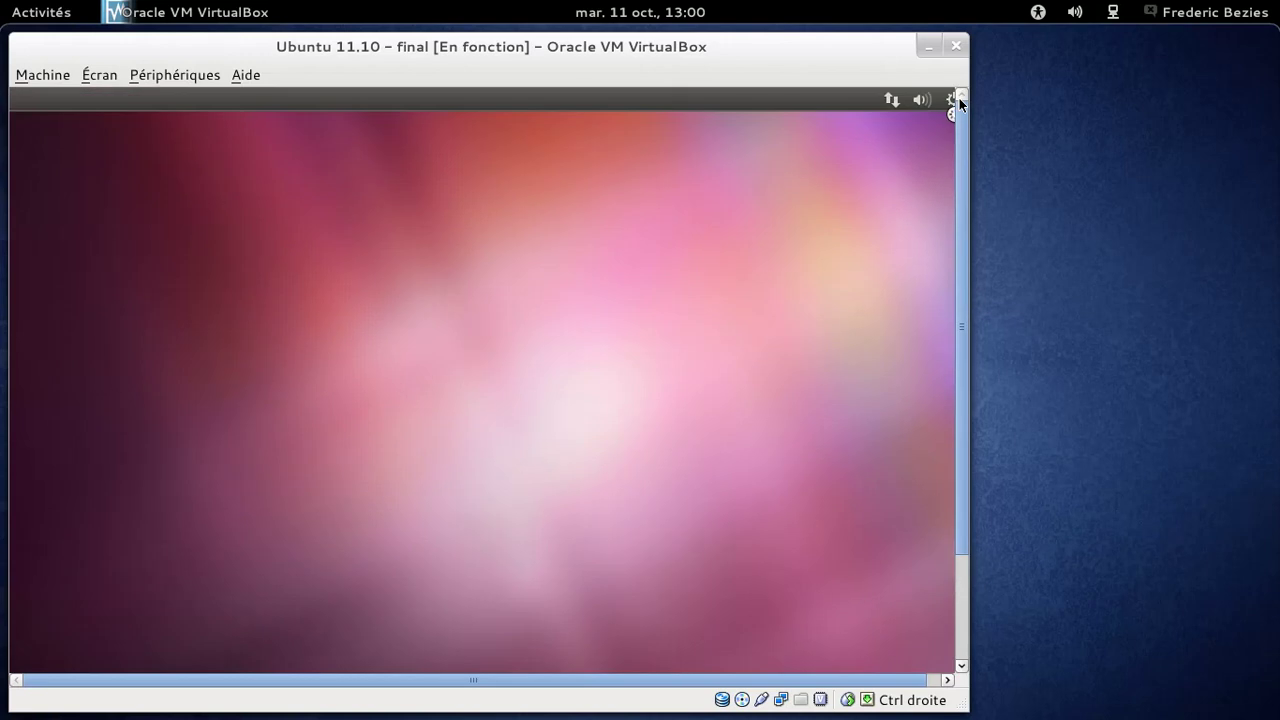
{"action": "left_click_drag", "start_coordinate": [961, 222], "coordinate": [961, 304]}
- Start the installation without downloading updates or adding third-party software, erasing the disk and installing Ubuntu
{"action": "left_click", "coordinate": [745, 607]}
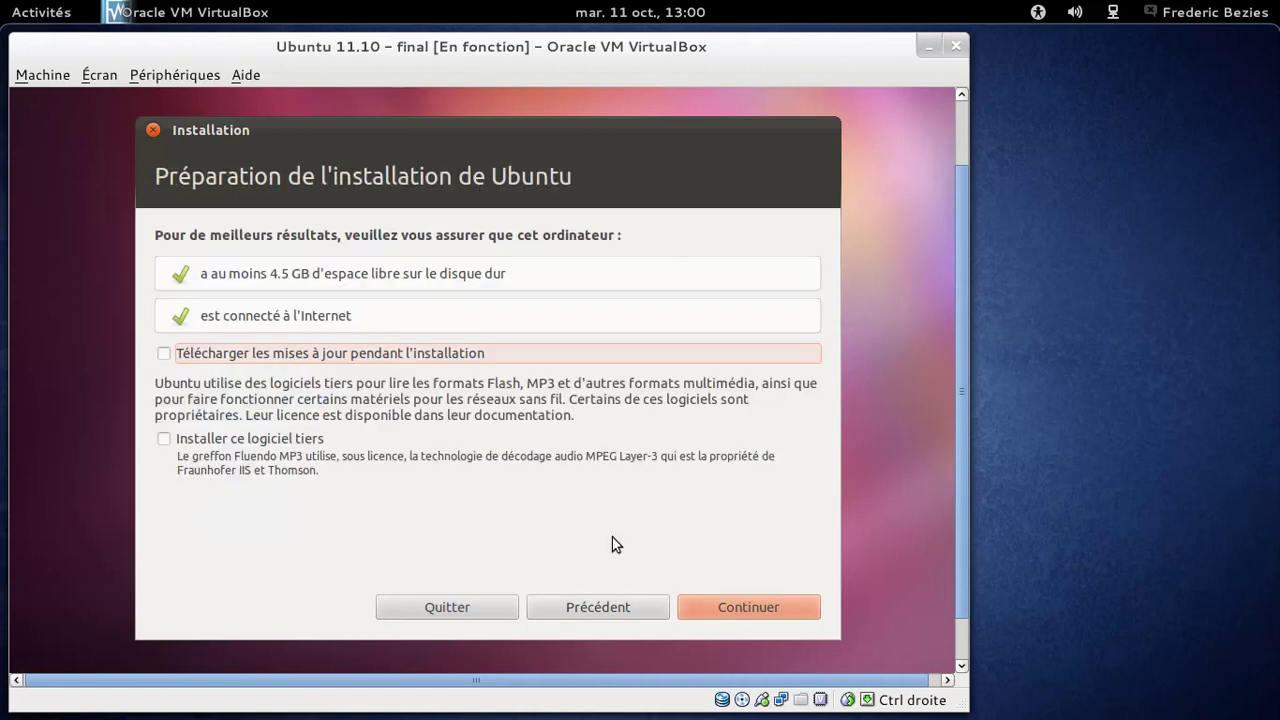
{"action": "left_click", "coordinate": [709, 606]}
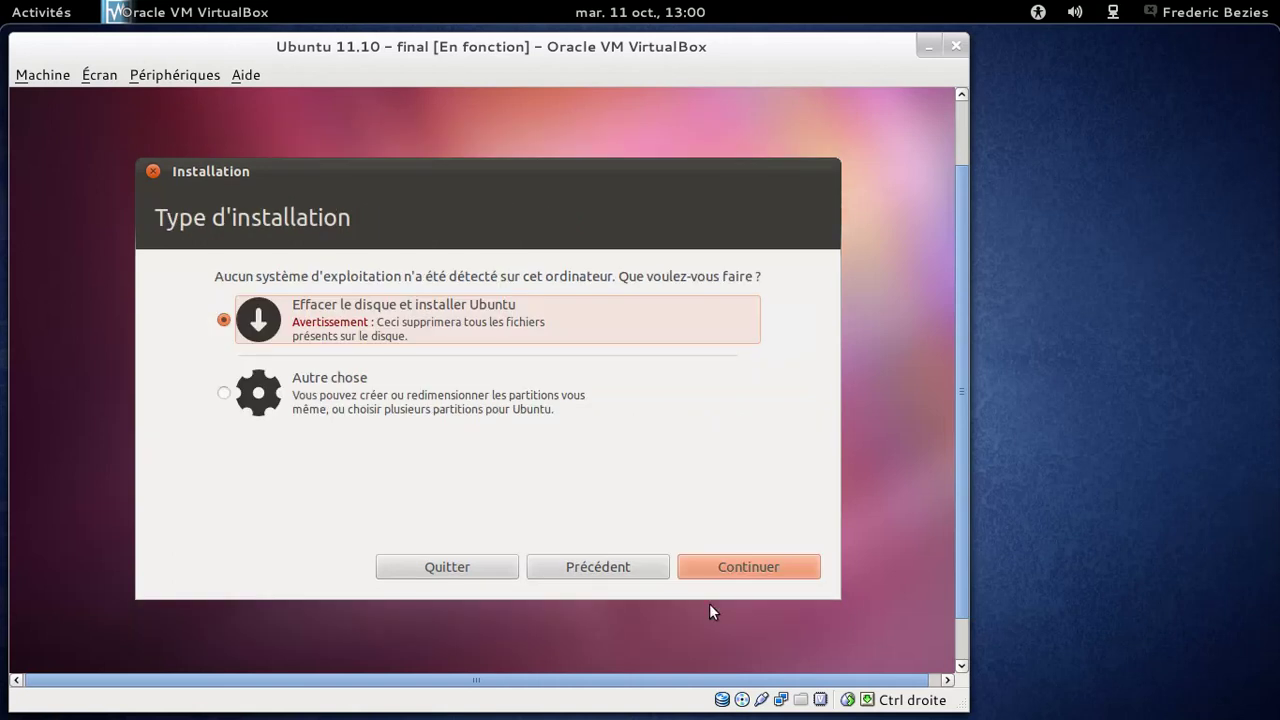
{"action": "left_click", "coordinate": [697, 575]}
{"action": "left_click", "coordinate": [695, 570]}
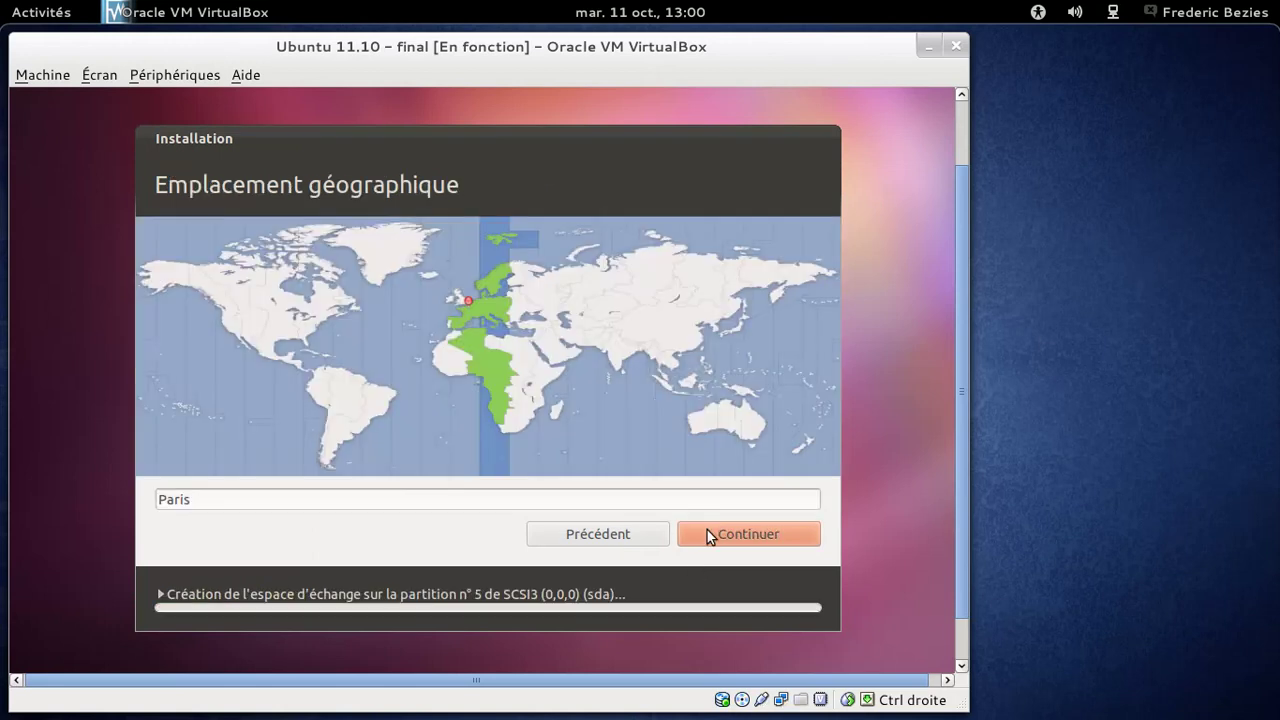
- Accept Paris as the geographic location and Français (variante) as the keyboard layout
{"action": "left_click", "coordinate": [720, 534]}
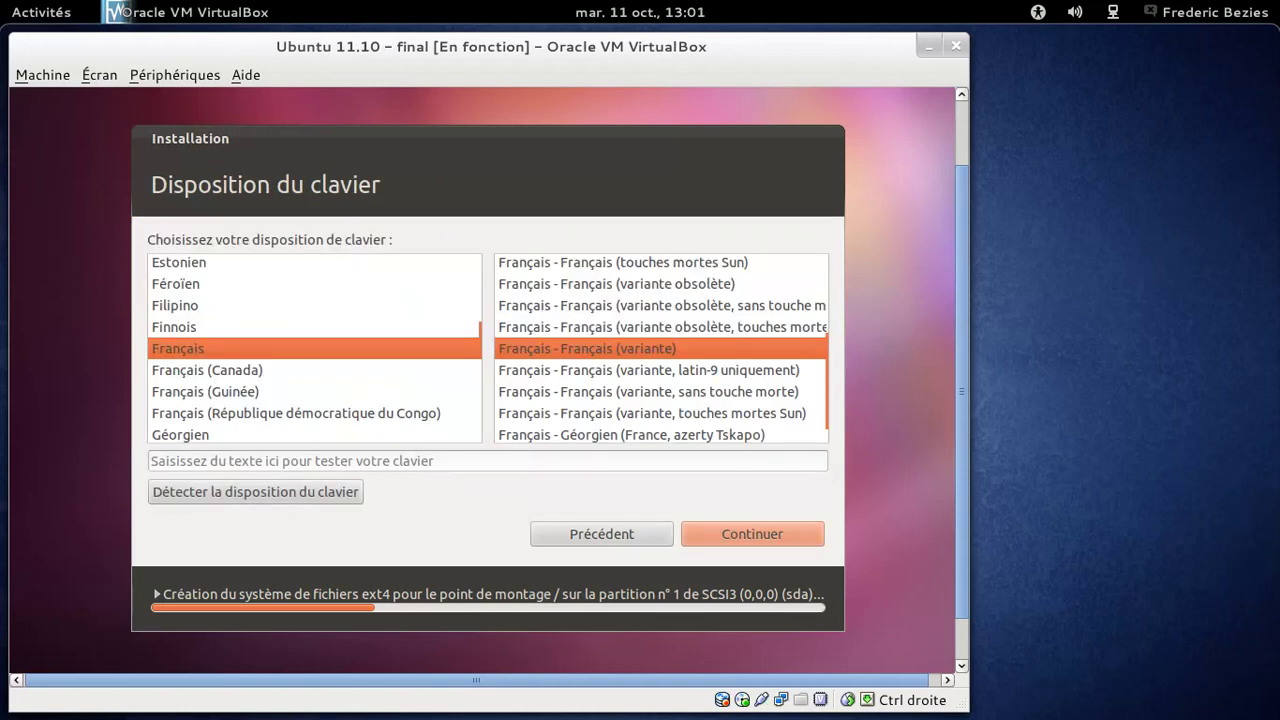
{"action": "left_click", "coordinate": [719, 534]}
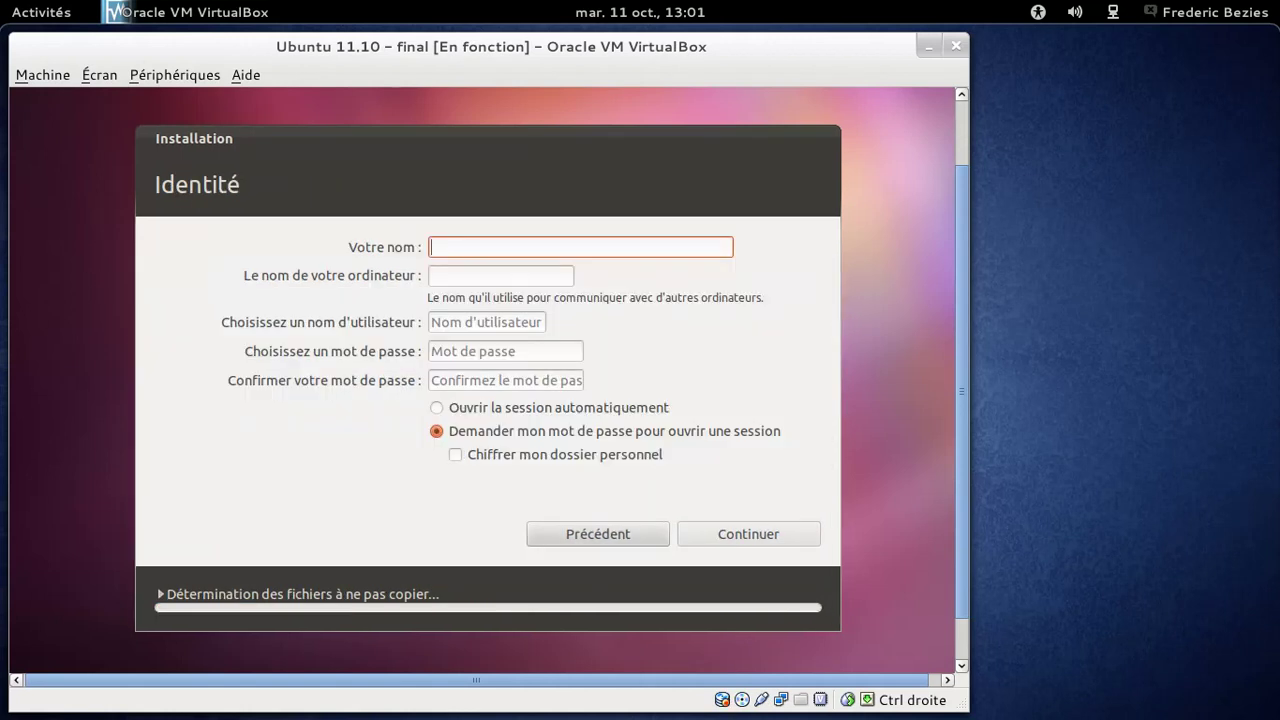
- Fill in the full name, a short user name and the account password with its confirmation, and submit the identity form
{"action": "type", "text": "Frederi"}
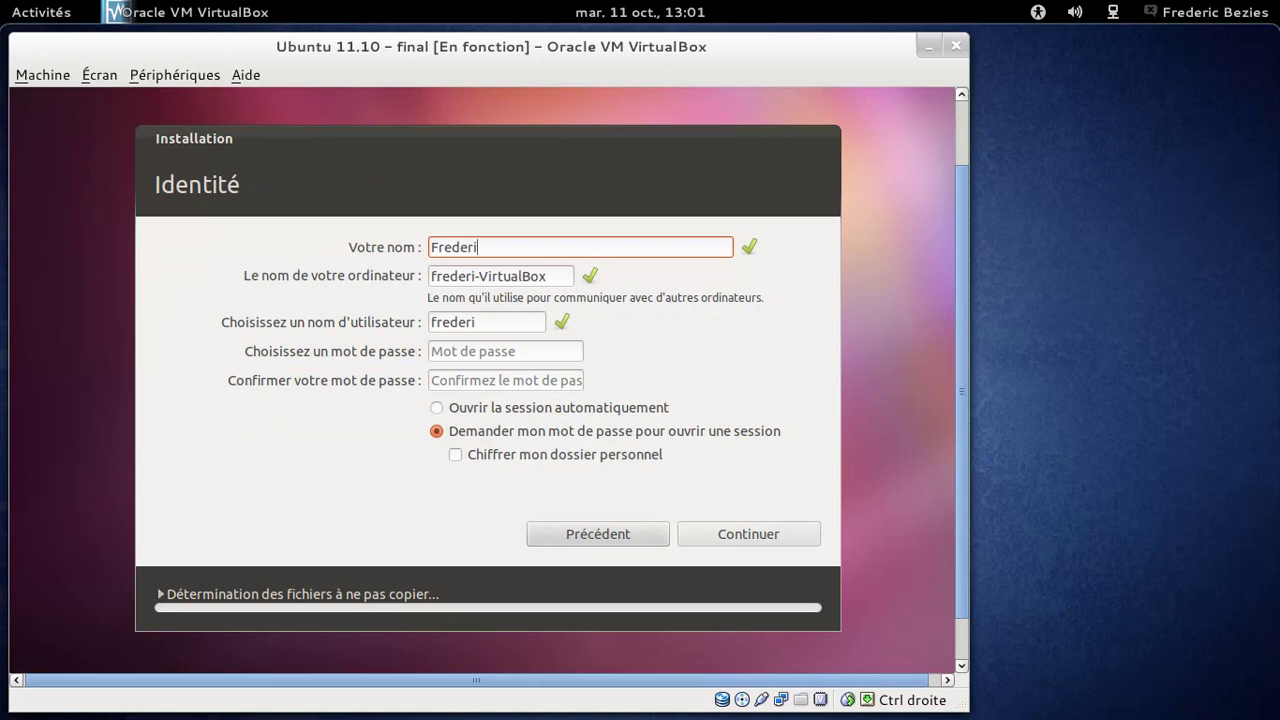
{"action": "type", "text": "c Bezies"}
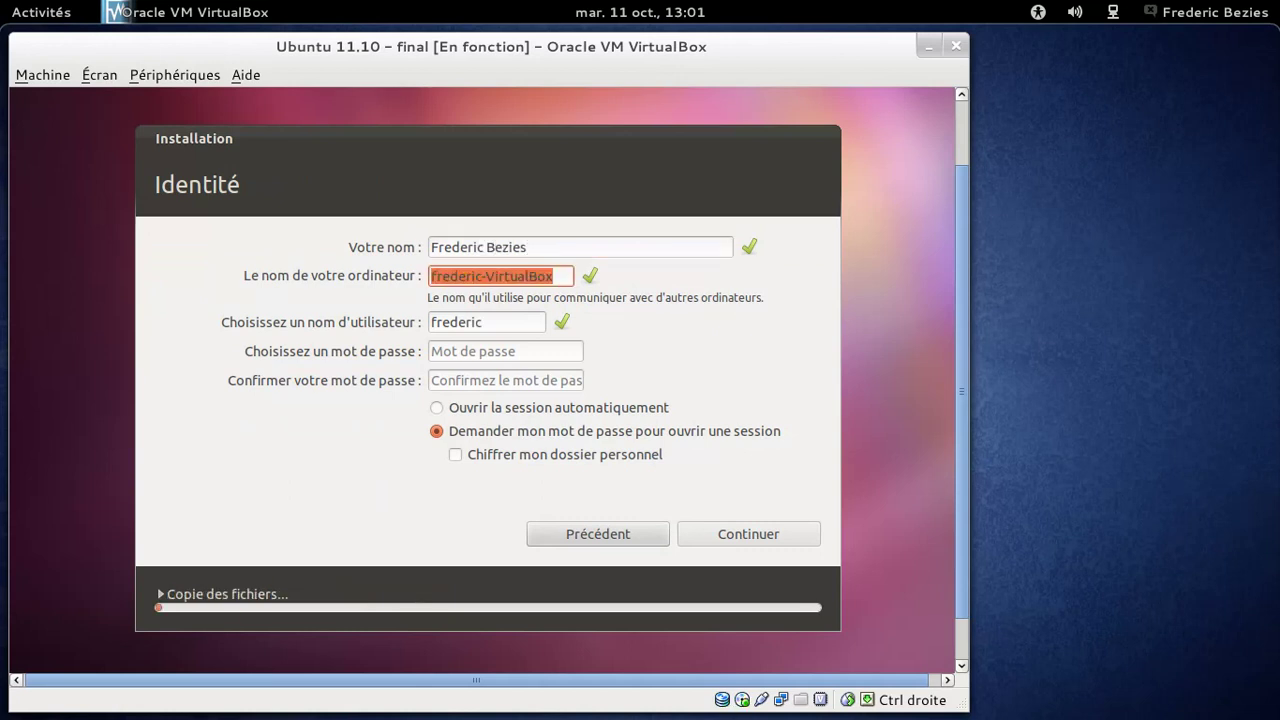
{"action": "key", "text": "Tab"}
{"action": "key", "text": "Tab"}
{"action": "type", "text": "fred"}
{"action": "key", "text": "Tab"}
{"action": "type", "text": "************"}
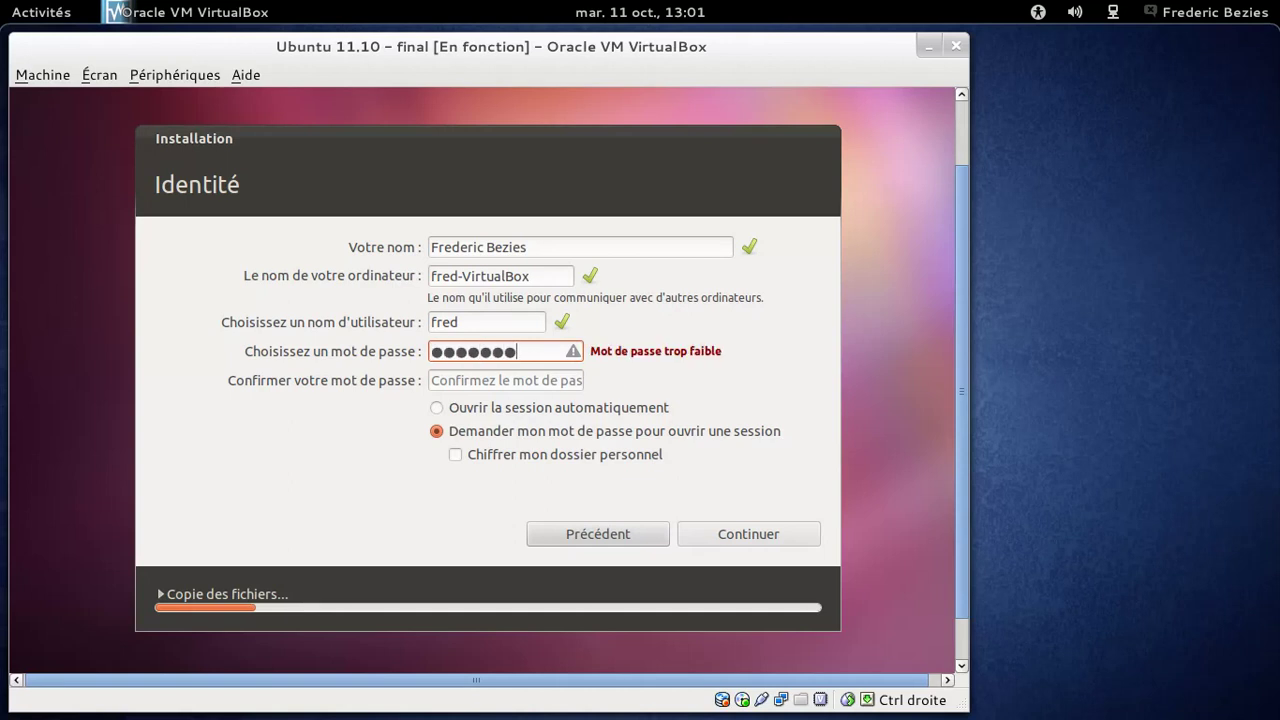
{"action": "key", "text": "Tab"}
{"action": "type", "text": "************"}
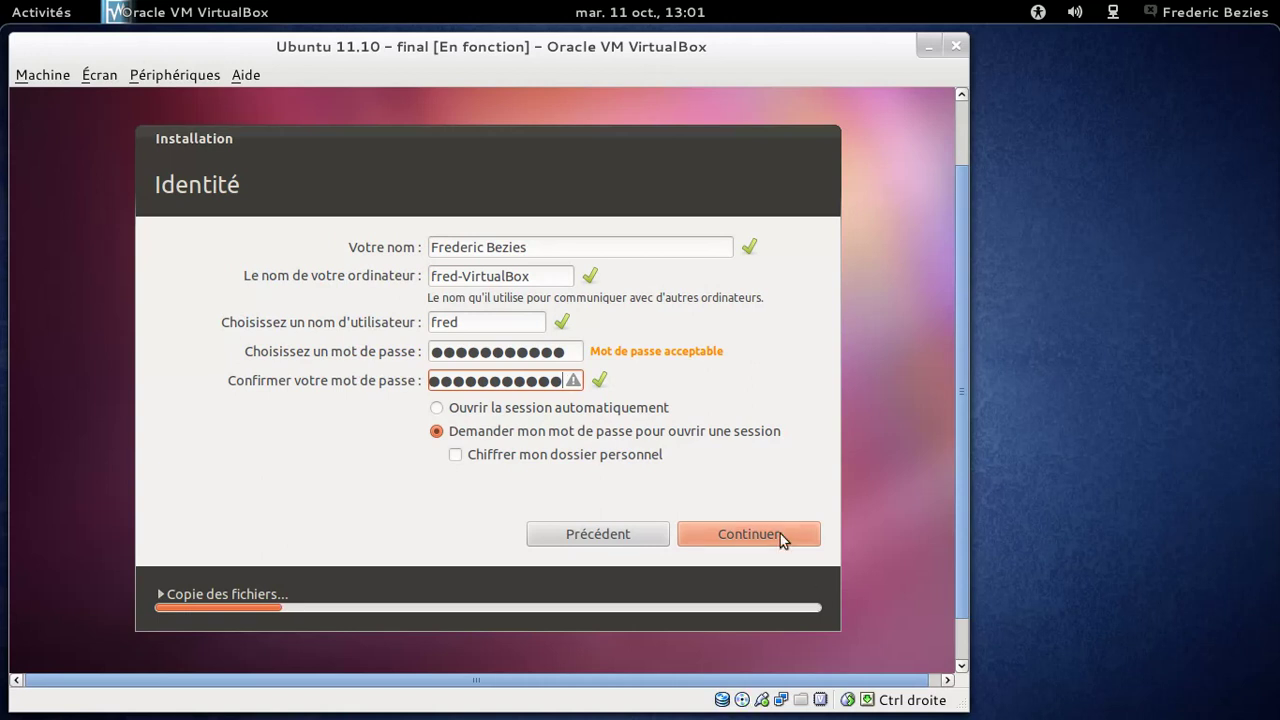
{"action": "key", "text": "Return"}
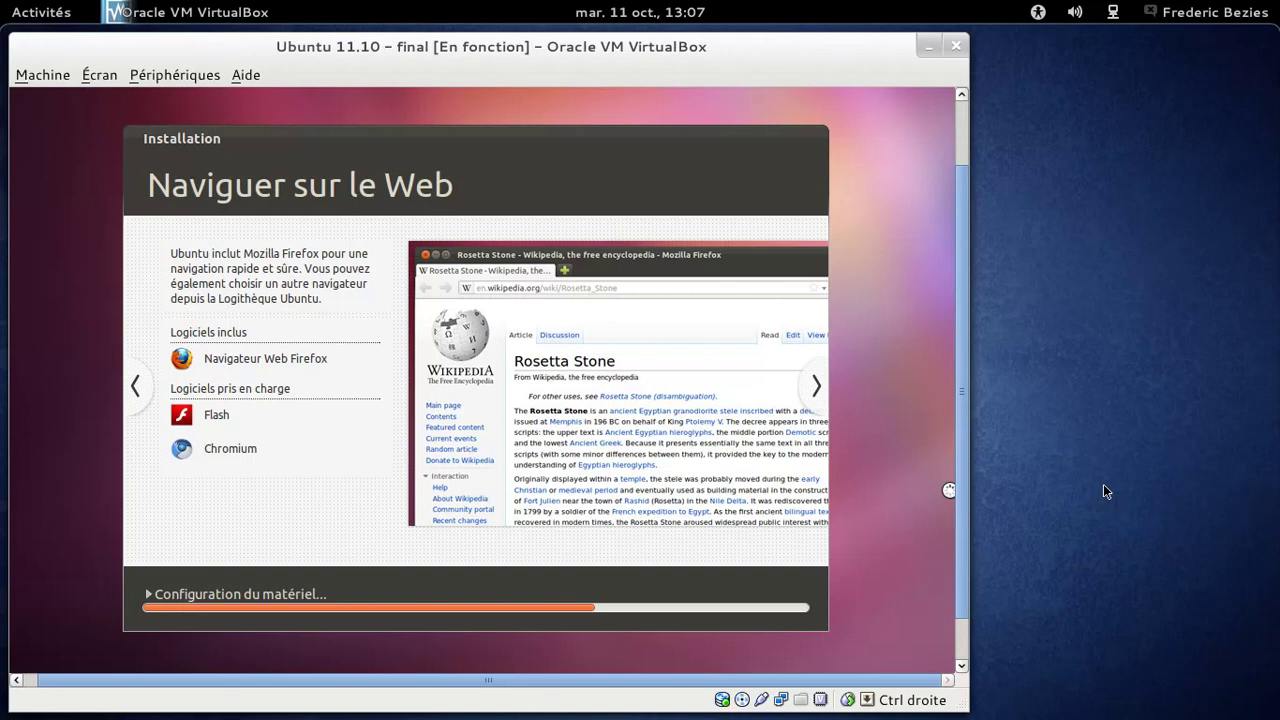
{"action": "left_click", "coordinate": [656, 14]}
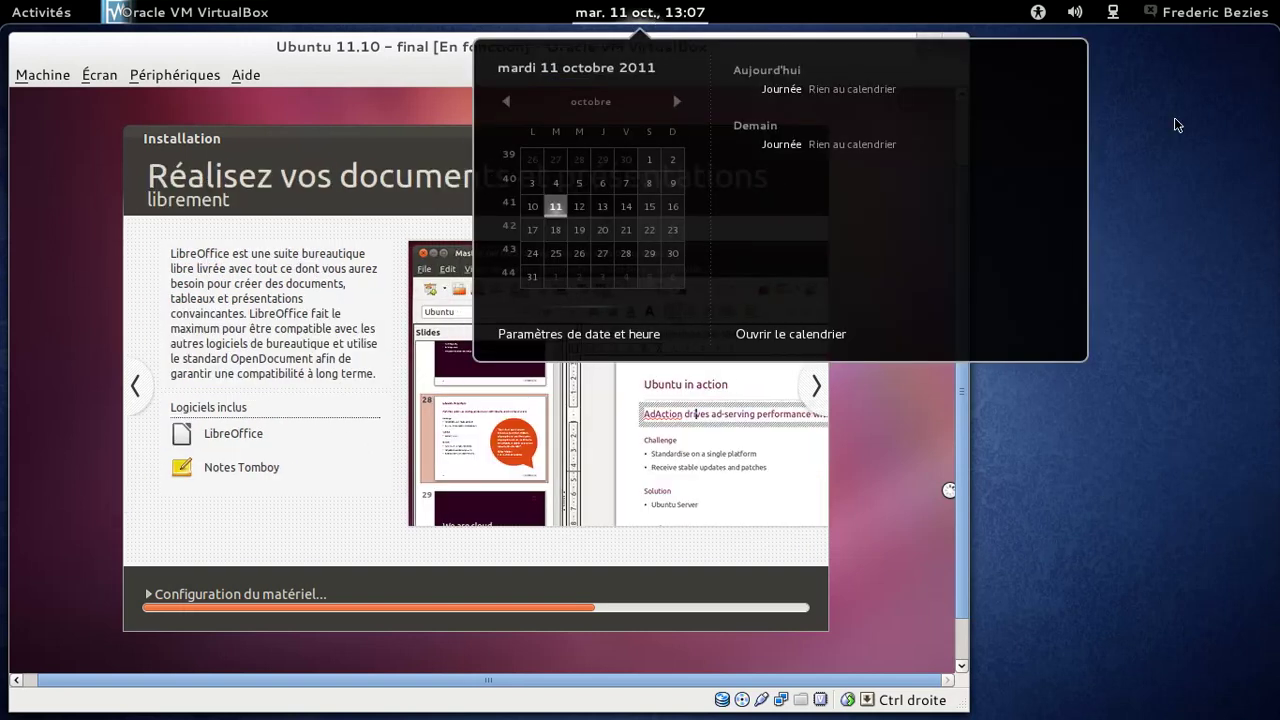
{"action": "left_click", "coordinate": [668, 12]}
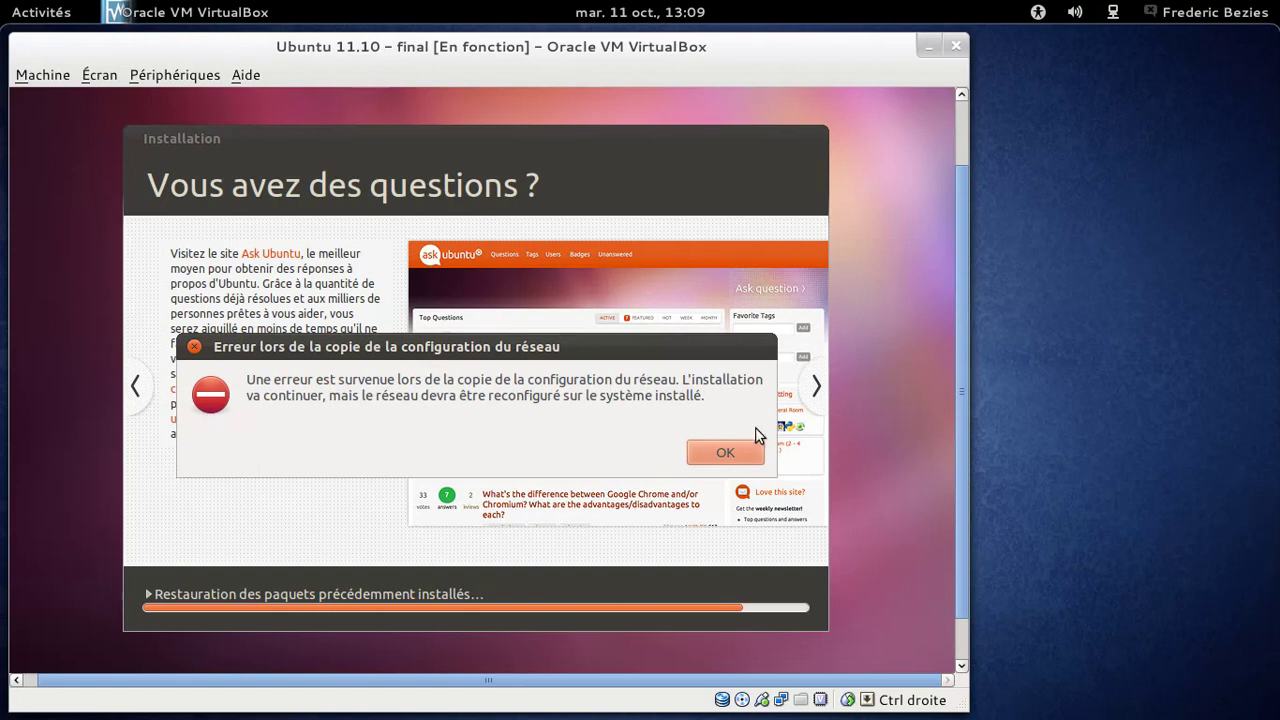
- Dismiss the network configuration error and restart the virtual machine into the newly installed system
{"action": "left_click", "coordinate": [738, 451]}
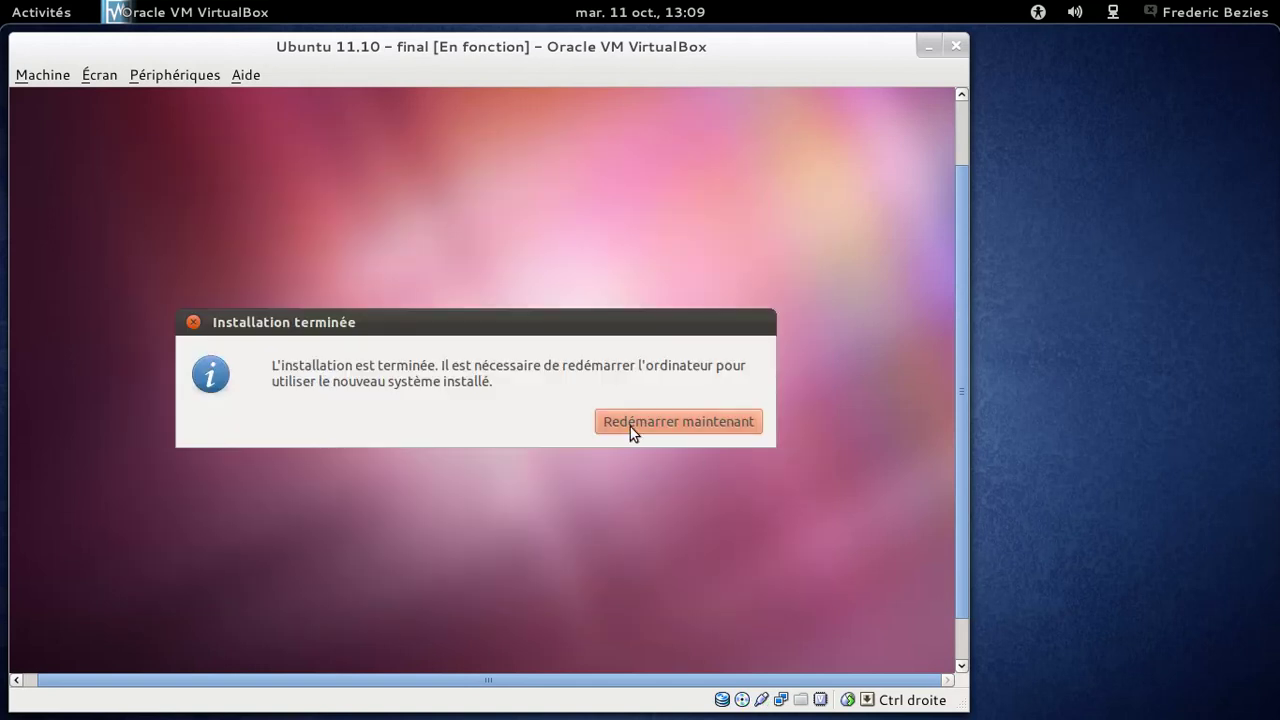
{"action": "left_click", "coordinate": [630, 426]}
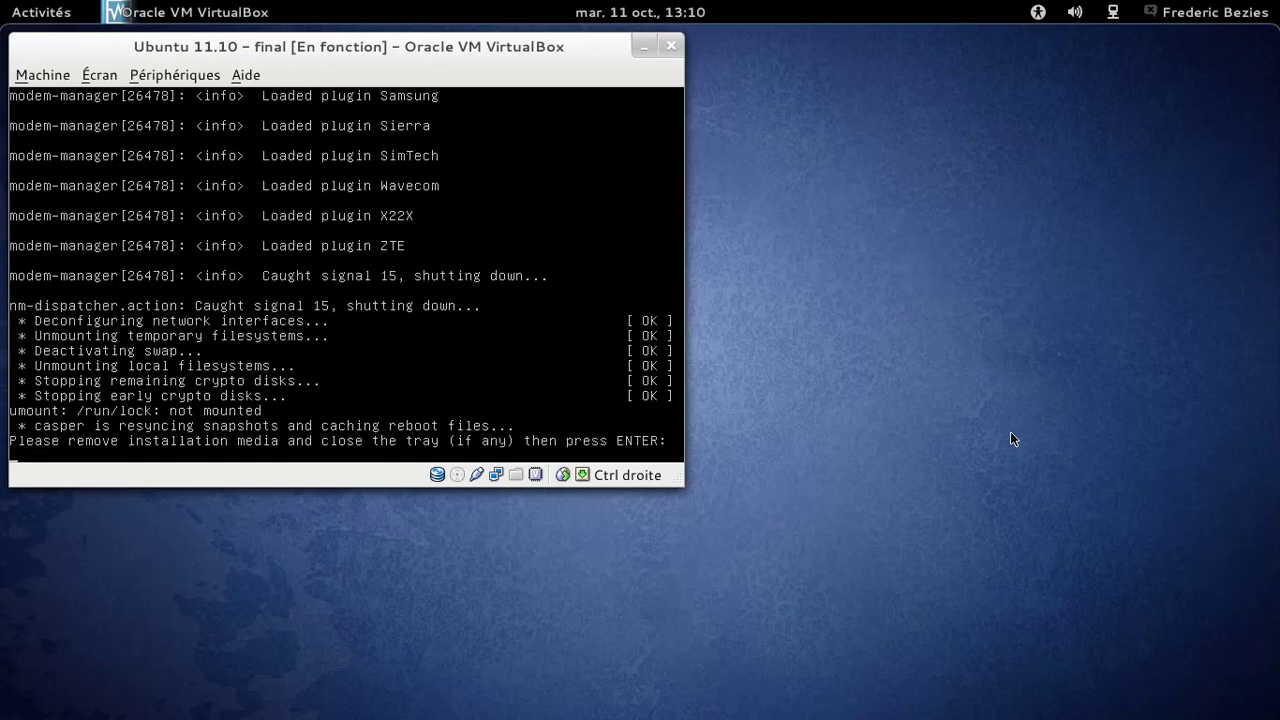
{"action": "key", "text": "Return"}
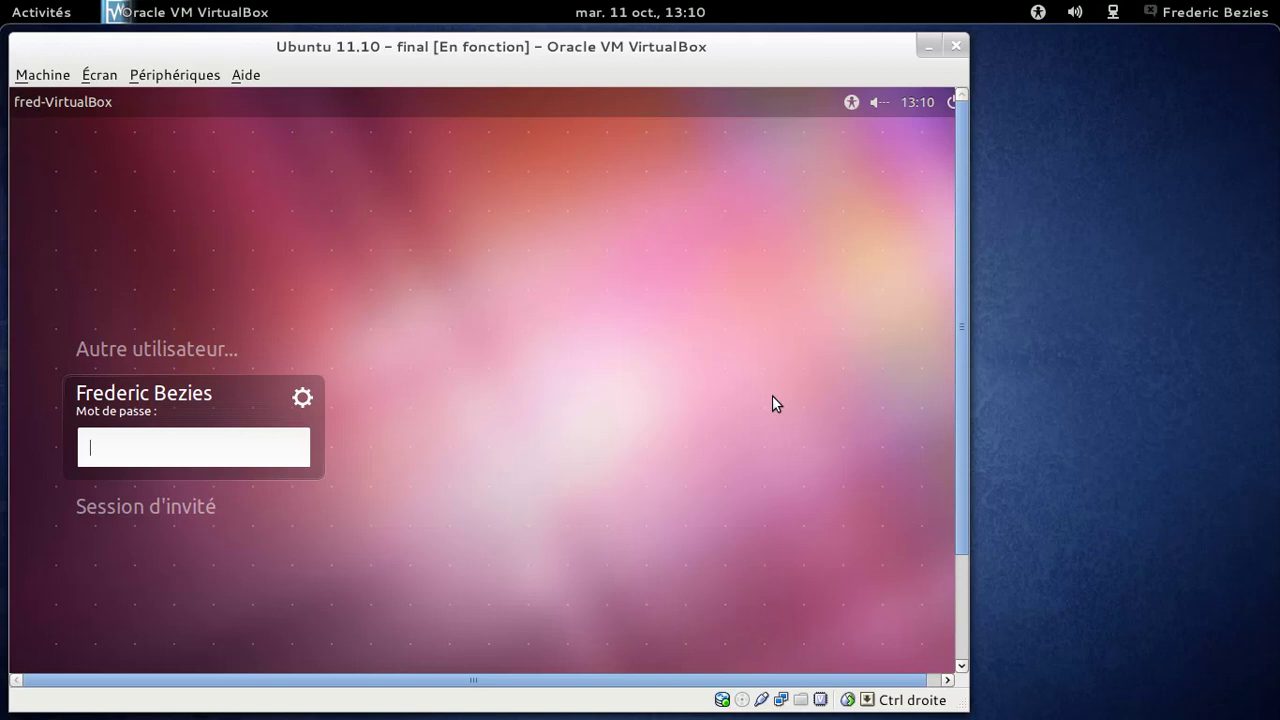
- Log in to the new Ubuntu session with the account password
{"action": "type", "text": "**********"}
{"action": "key", "text": "Return"}
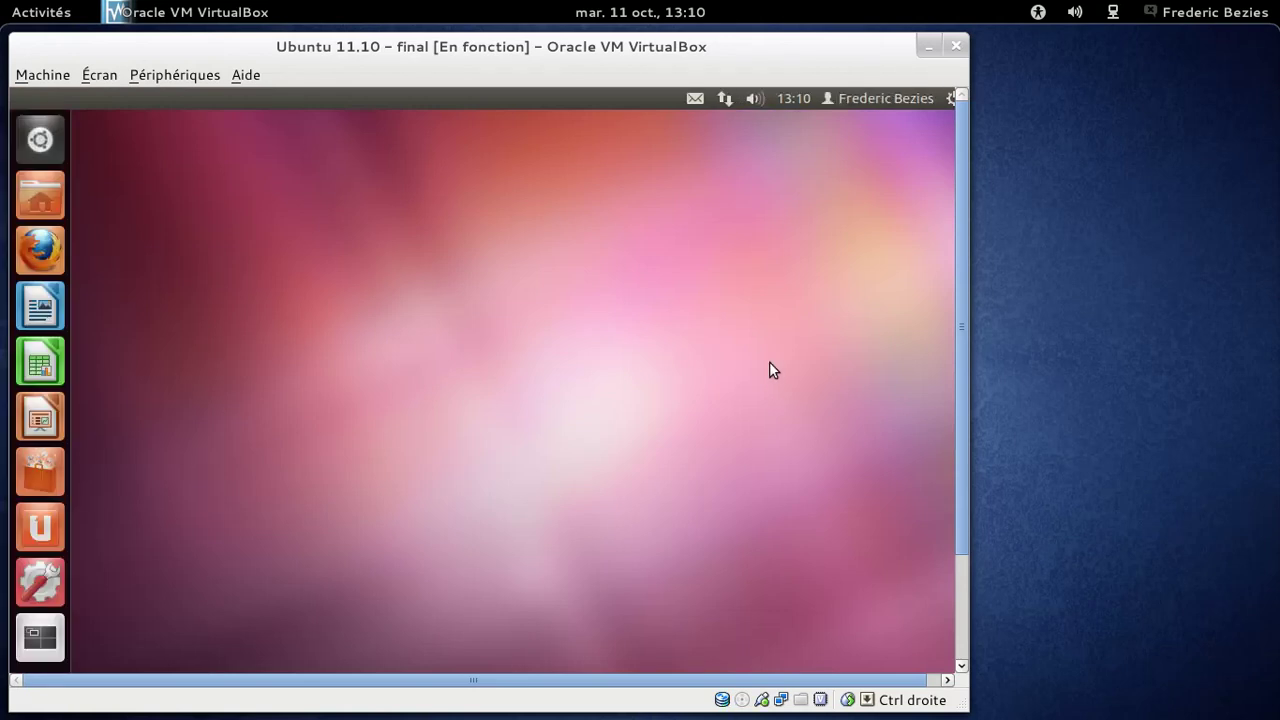
- Check for available system updates in the update manager and close it
{"action": "left_click", "coordinate": [875, 99]}
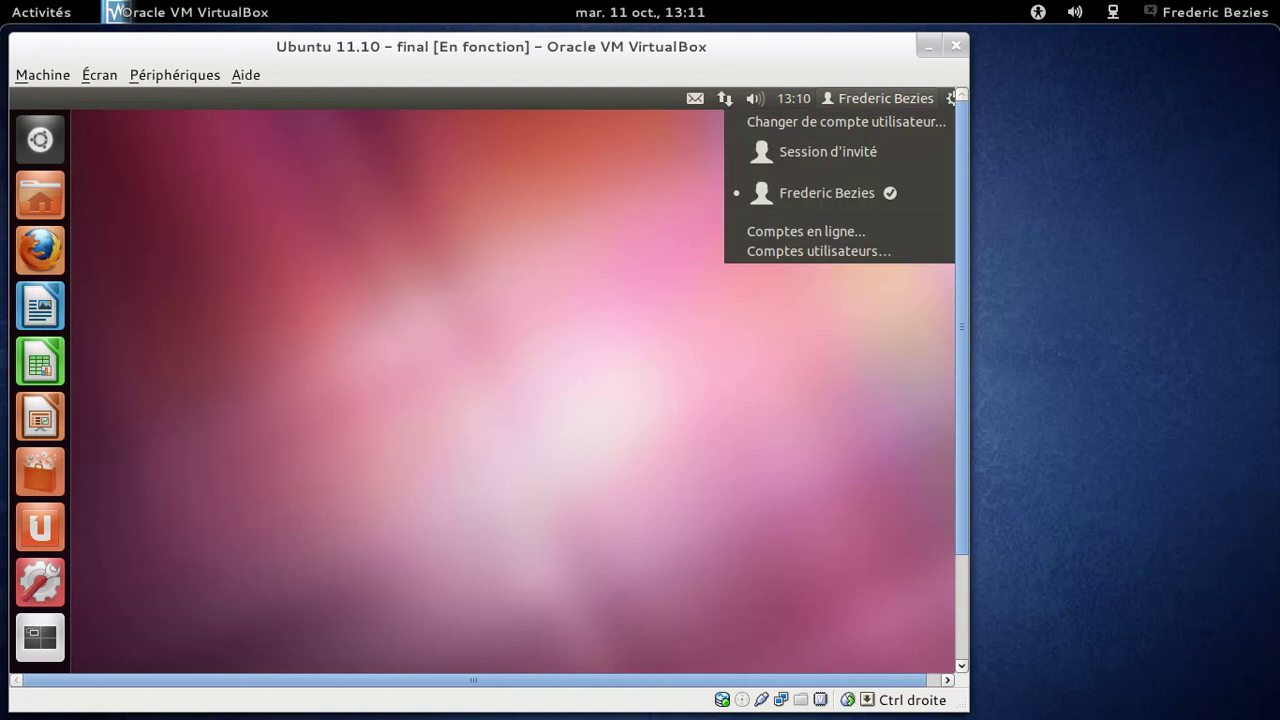
{"action": "mouse_move", "coordinate": [955, 99]}
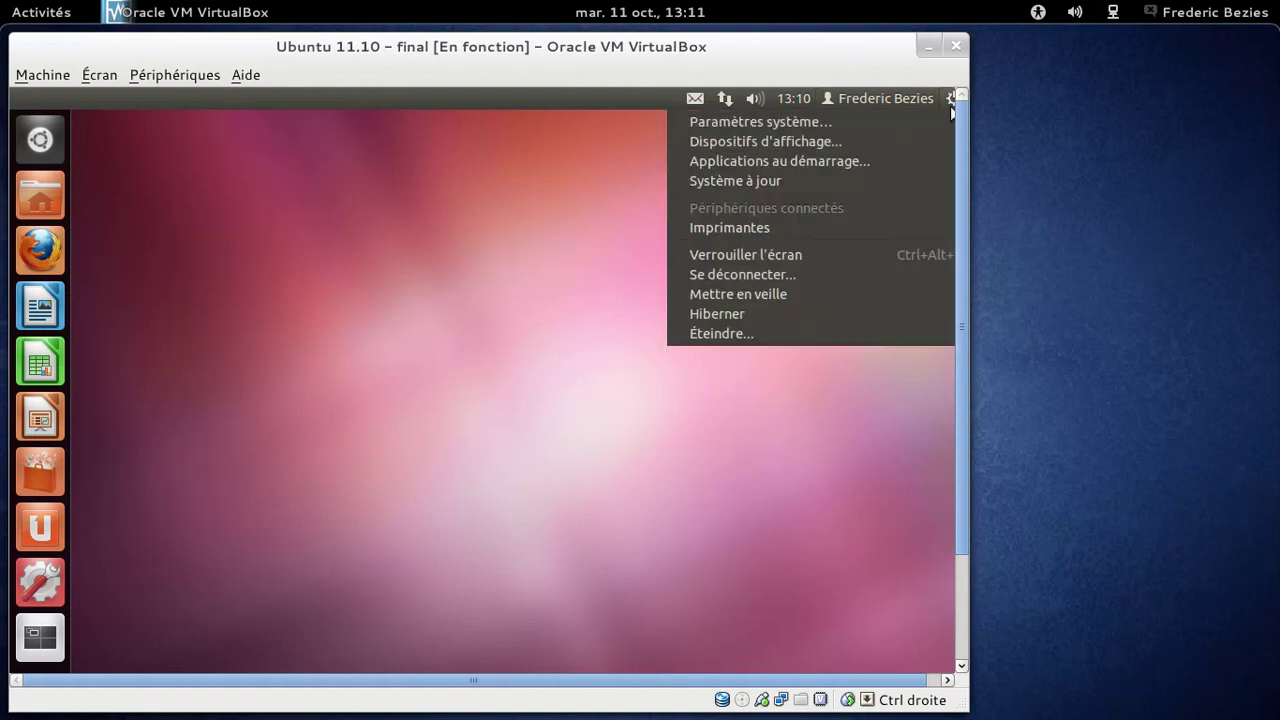
{"action": "left_click", "coordinate": [878, 181]}
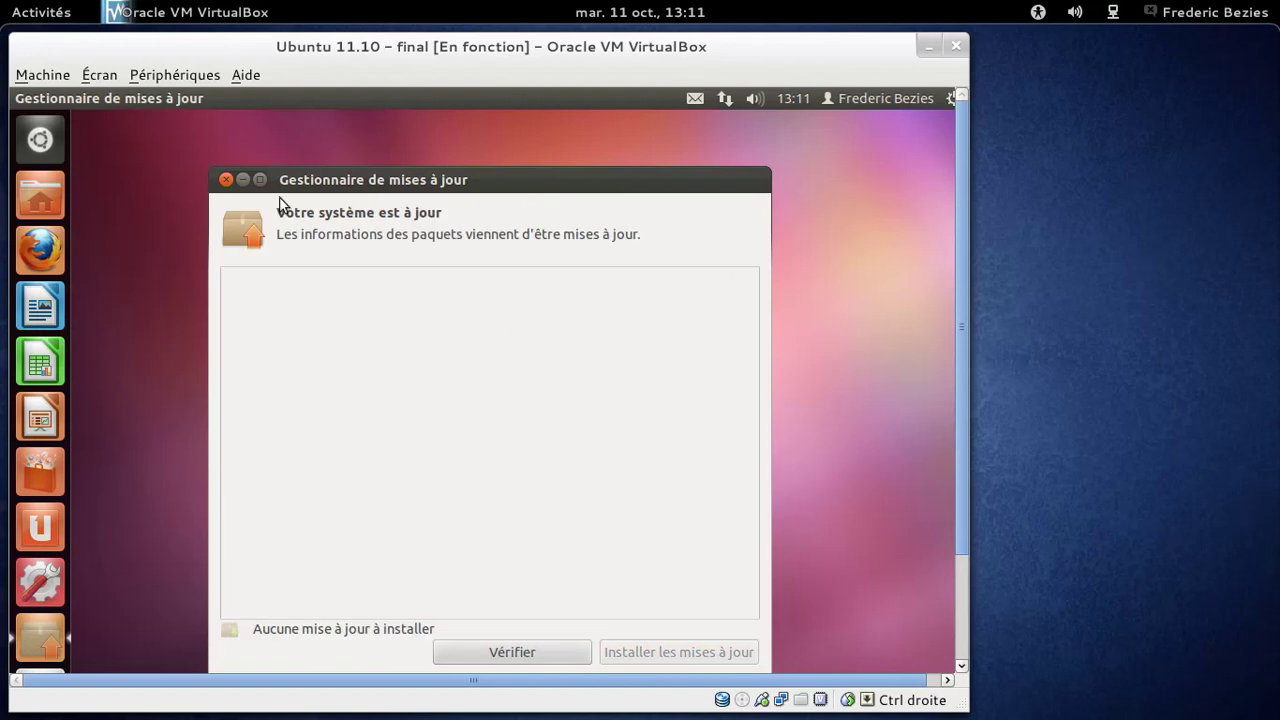
{"action": "left_click", "coordinate": [226, 180]}
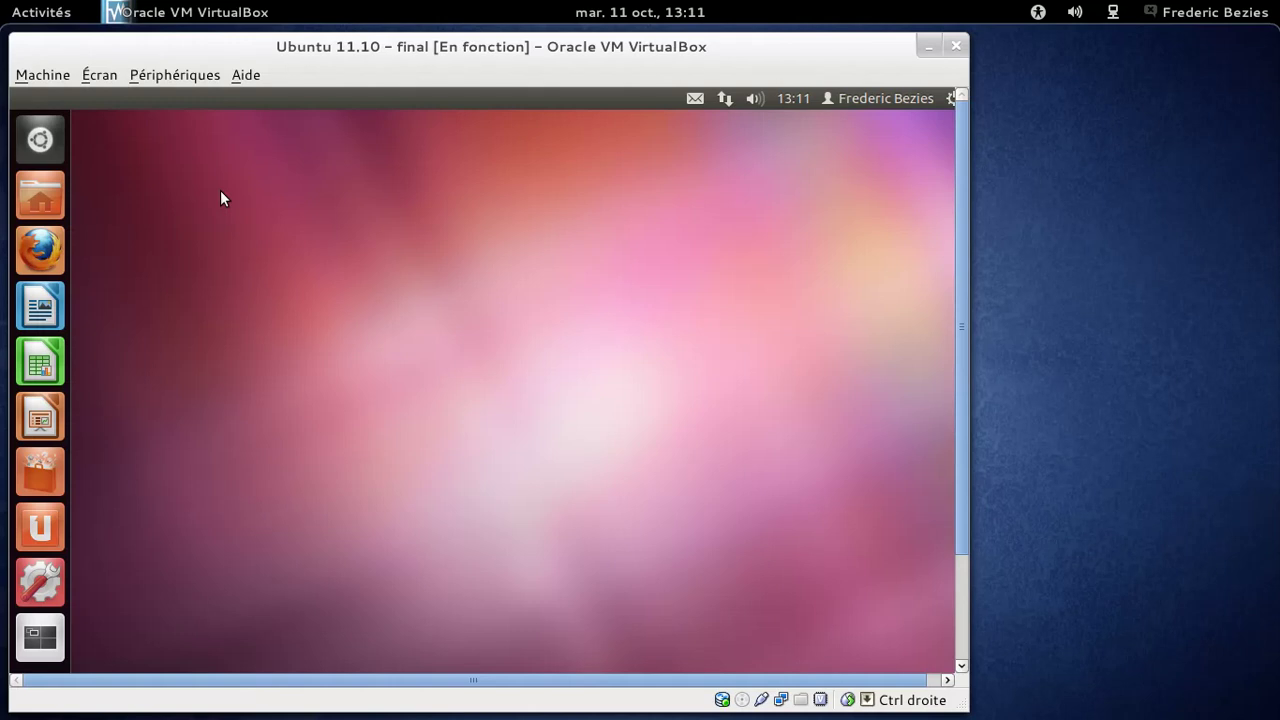
- Switch the virtual machine to full screen and connect the network through Wired connection 1
{"action": "key", "text": "ctrl+f"}
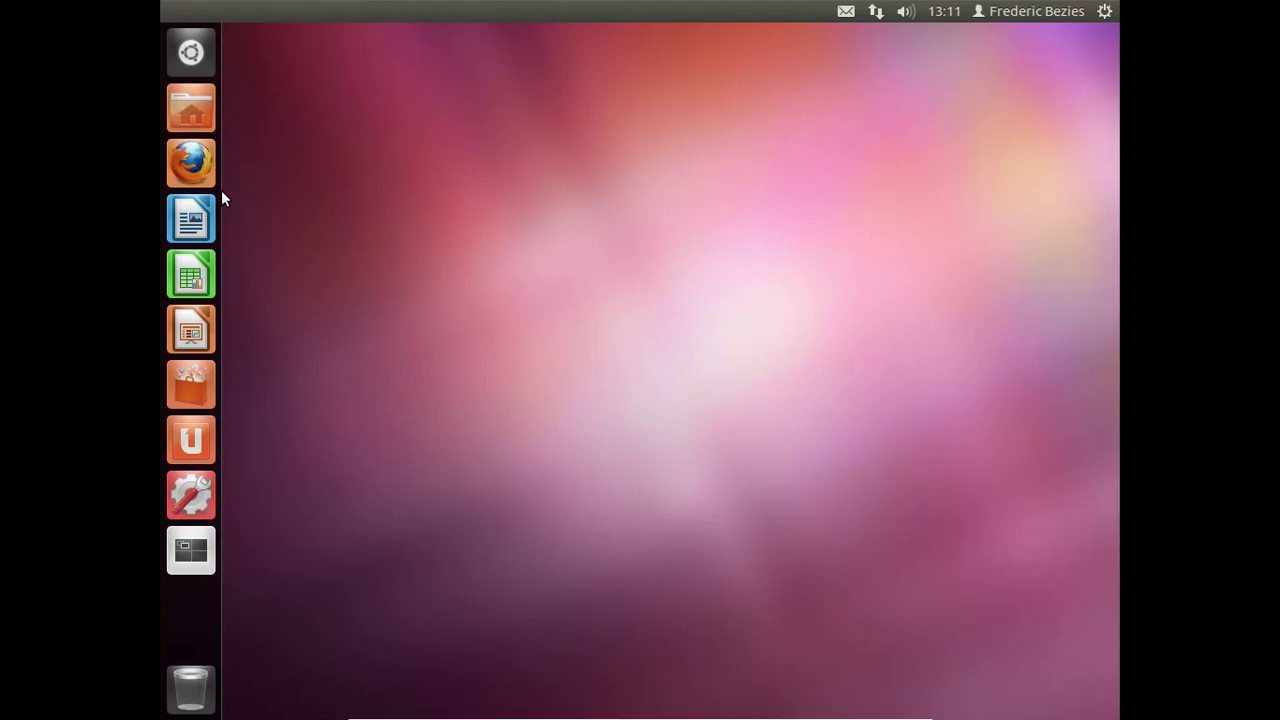
{"action": "left_click", "coordinate": [1010, 11]}
{"action": "mouse_move", "coordinate": [875, 11]}
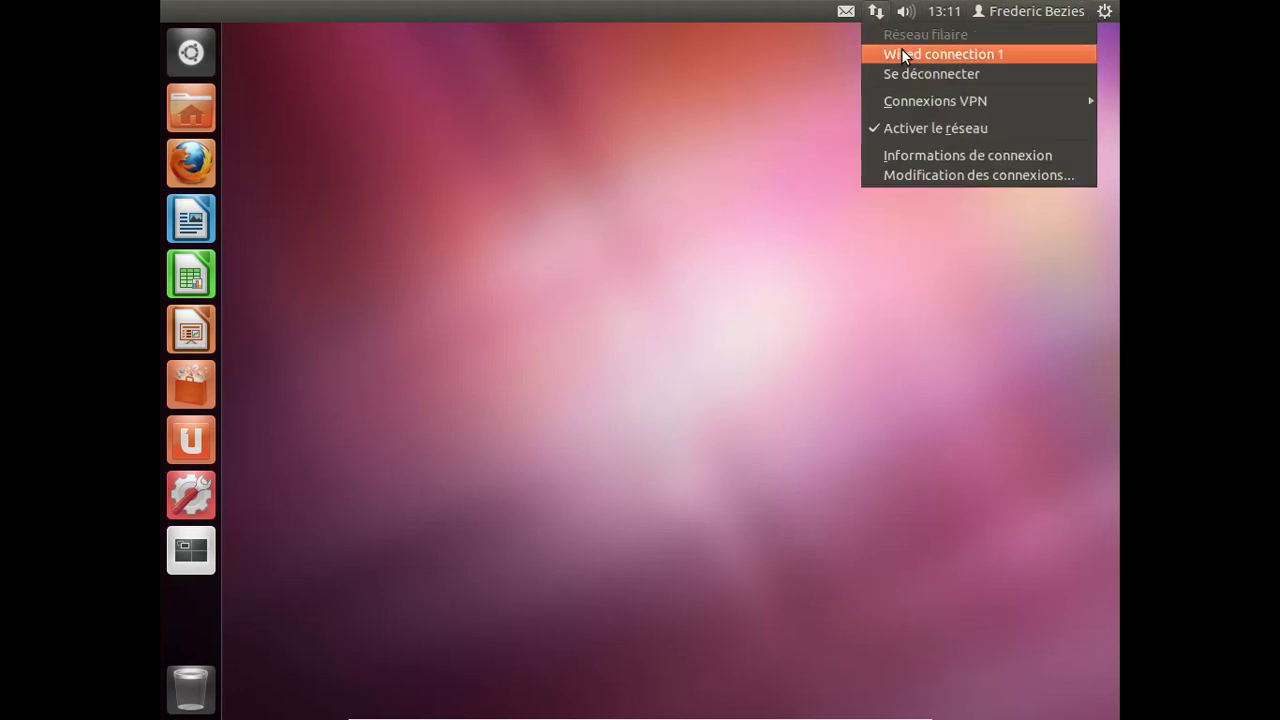
{"action": "left_click", "coordinate": [903, 55]}
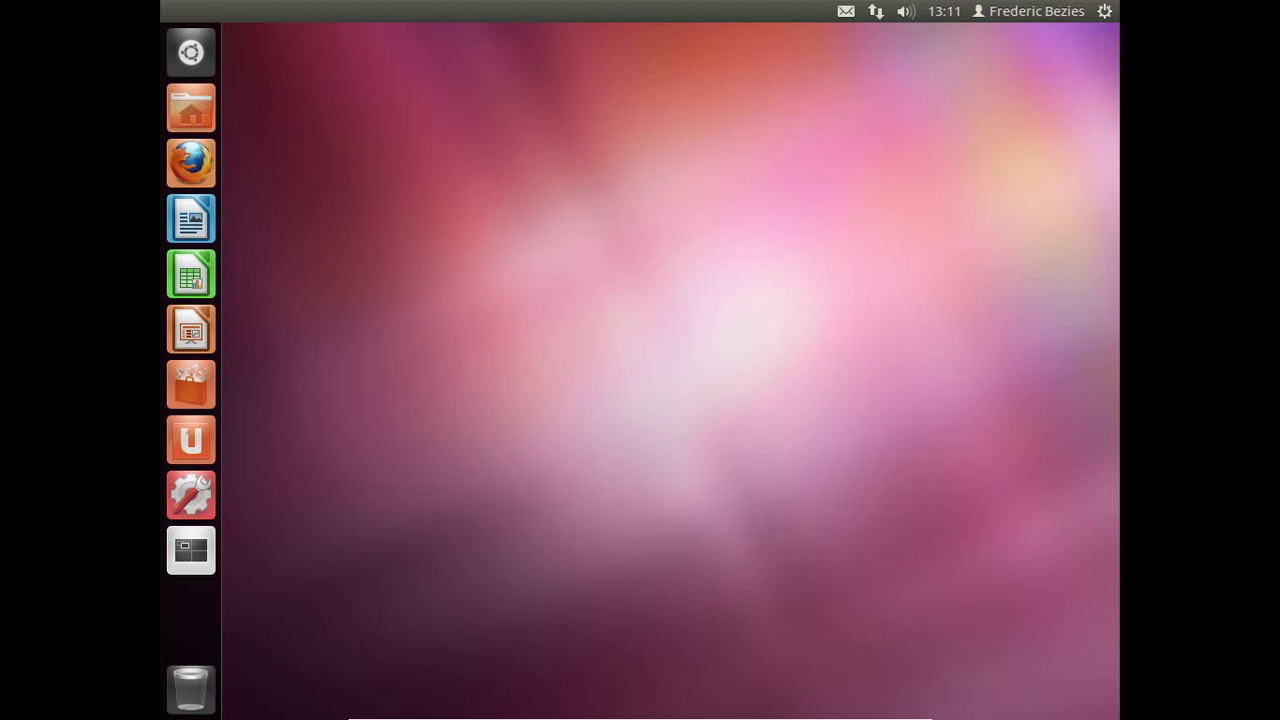
{"action": "left_click", "coordinate": [990, 8]}
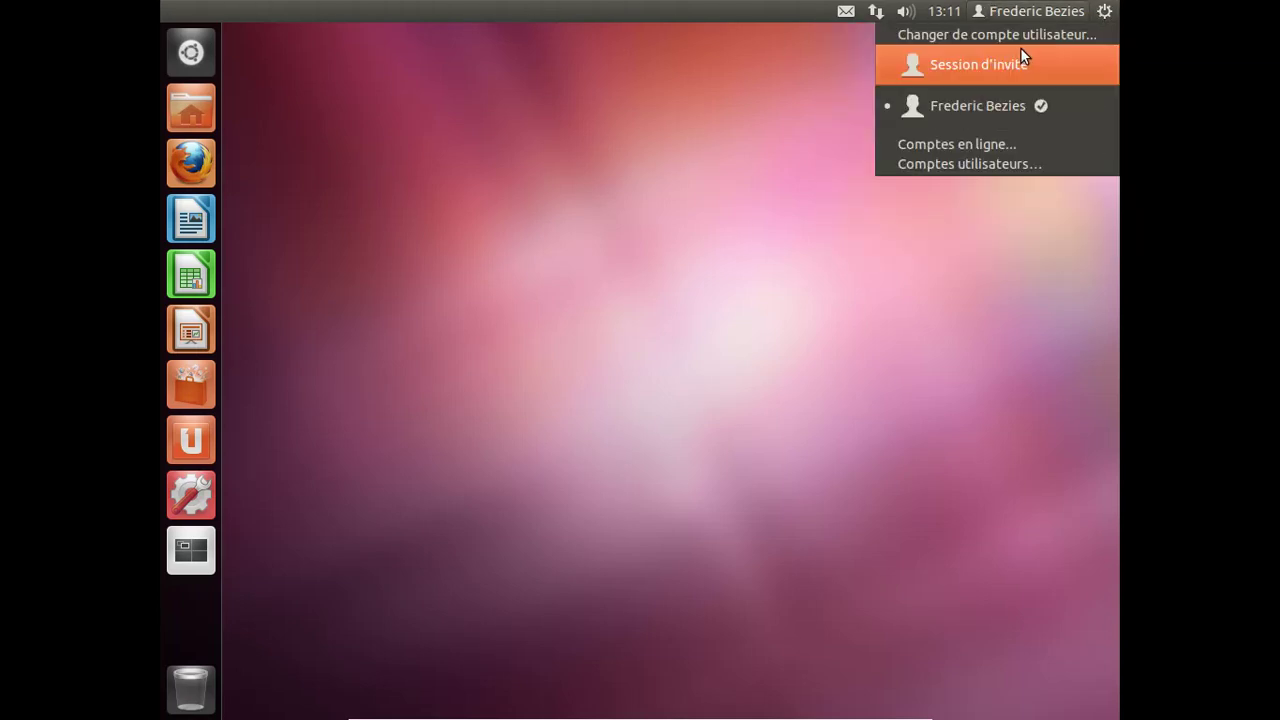
{"action": "mouse_move", "coordinate": [1104, 11]}
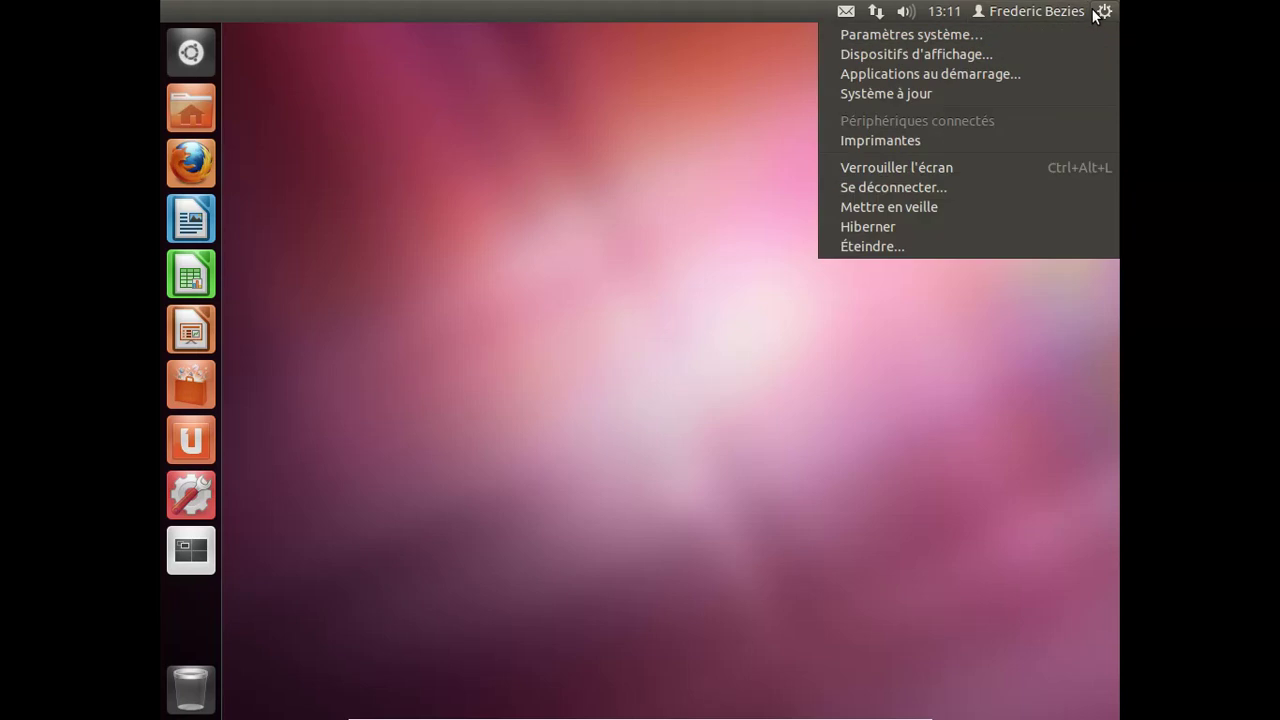
{"action": "left_click", "coordinate": [708, 97]}
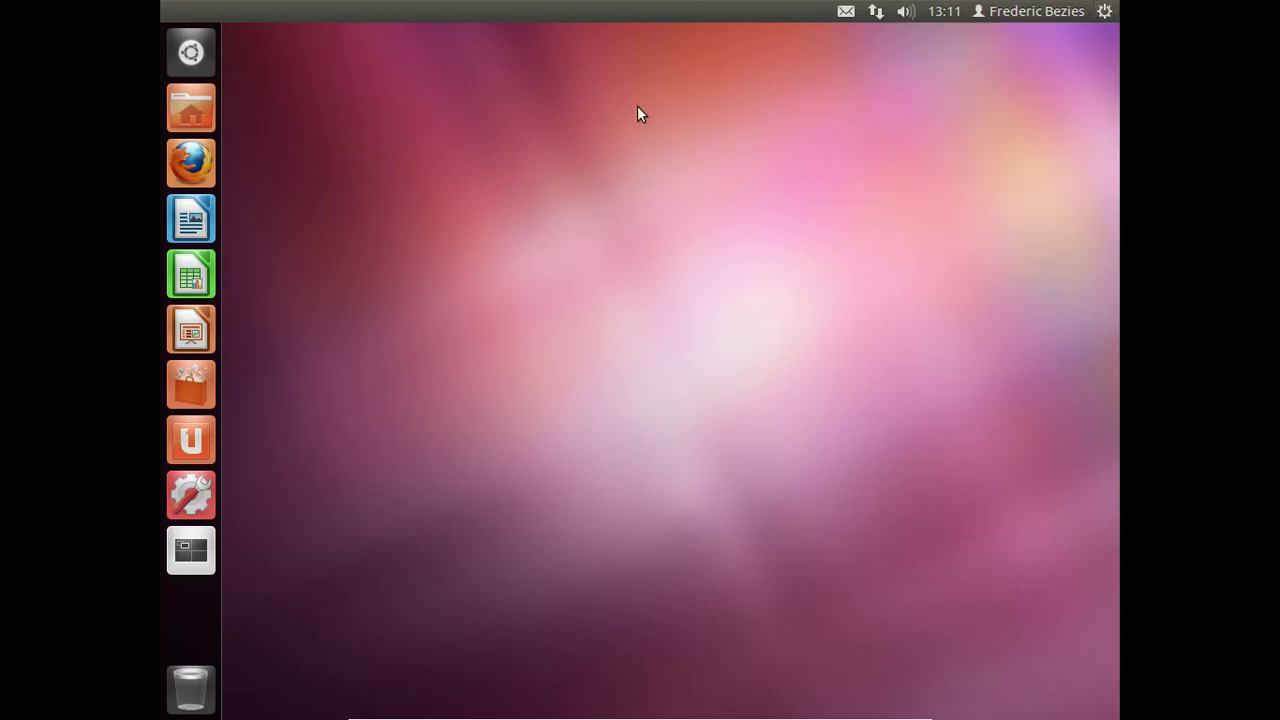
- Check once more for system updates over the wired connection and close the update manager
{"action": "left_click", "coordinate": [1104, 11]}
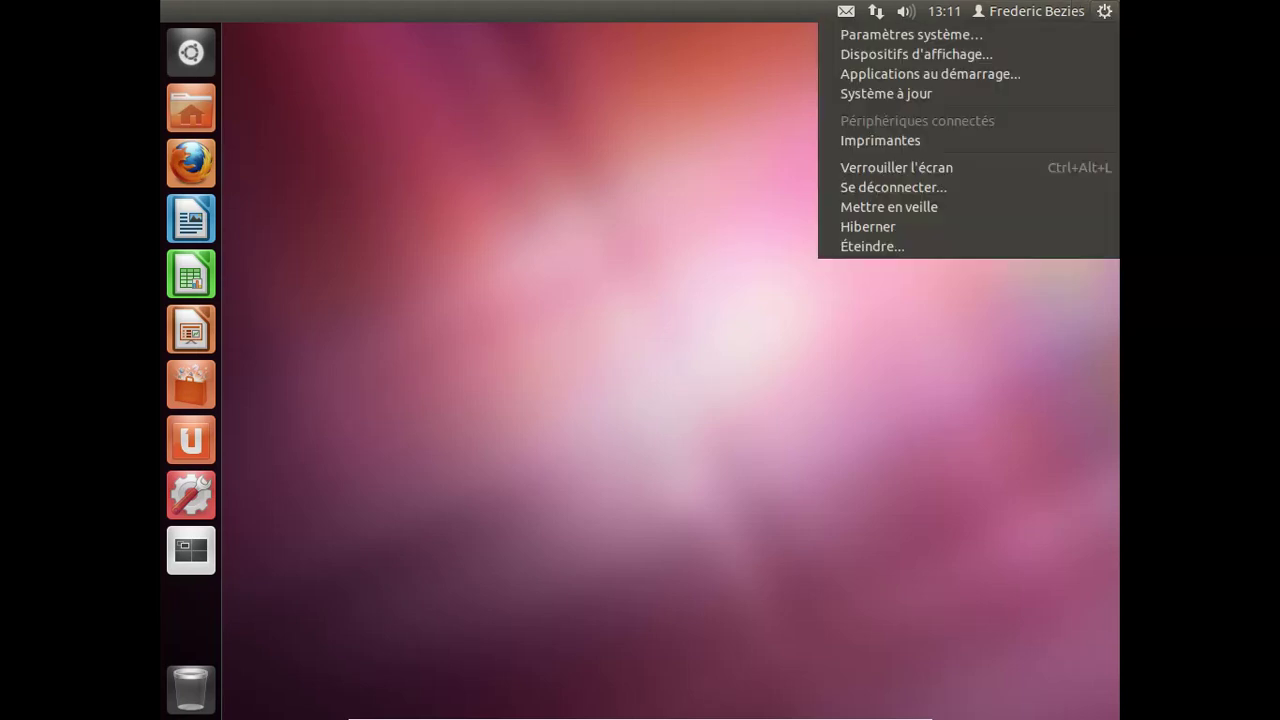
{"action": "left_click", "coordinate": [943, 94]}
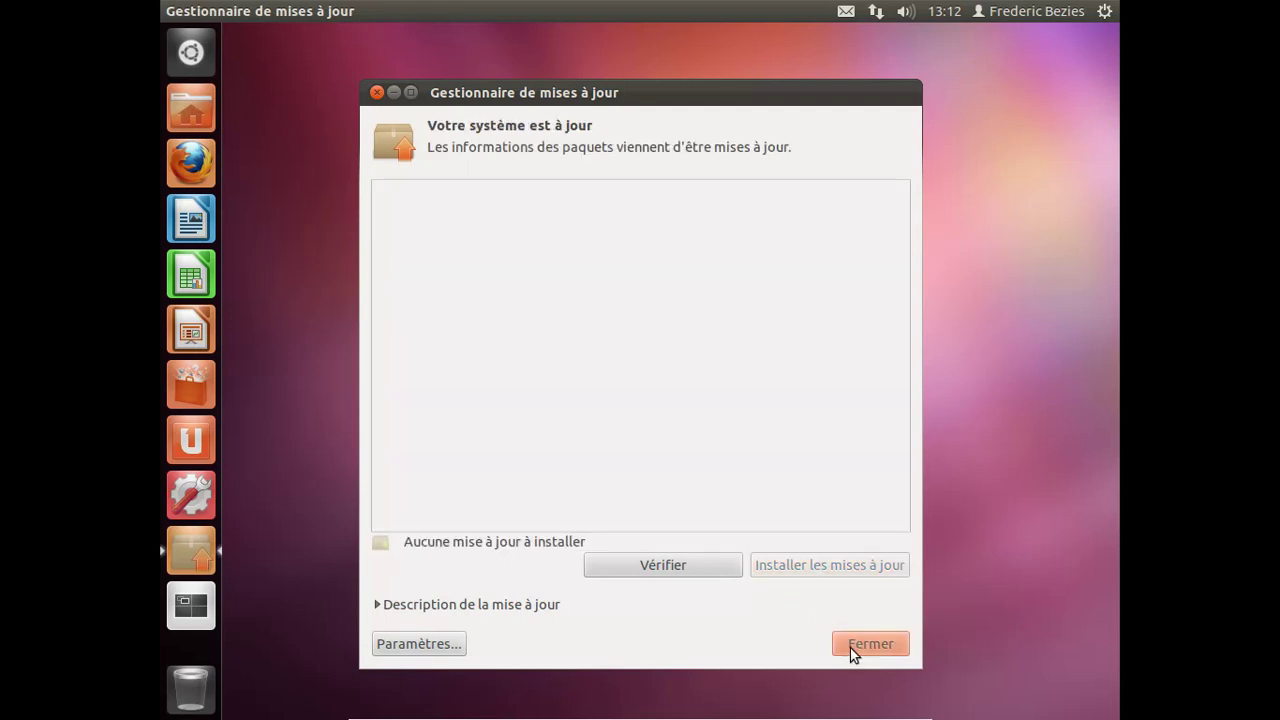
{"action": "left_click", "coordinate": [871, 644]}
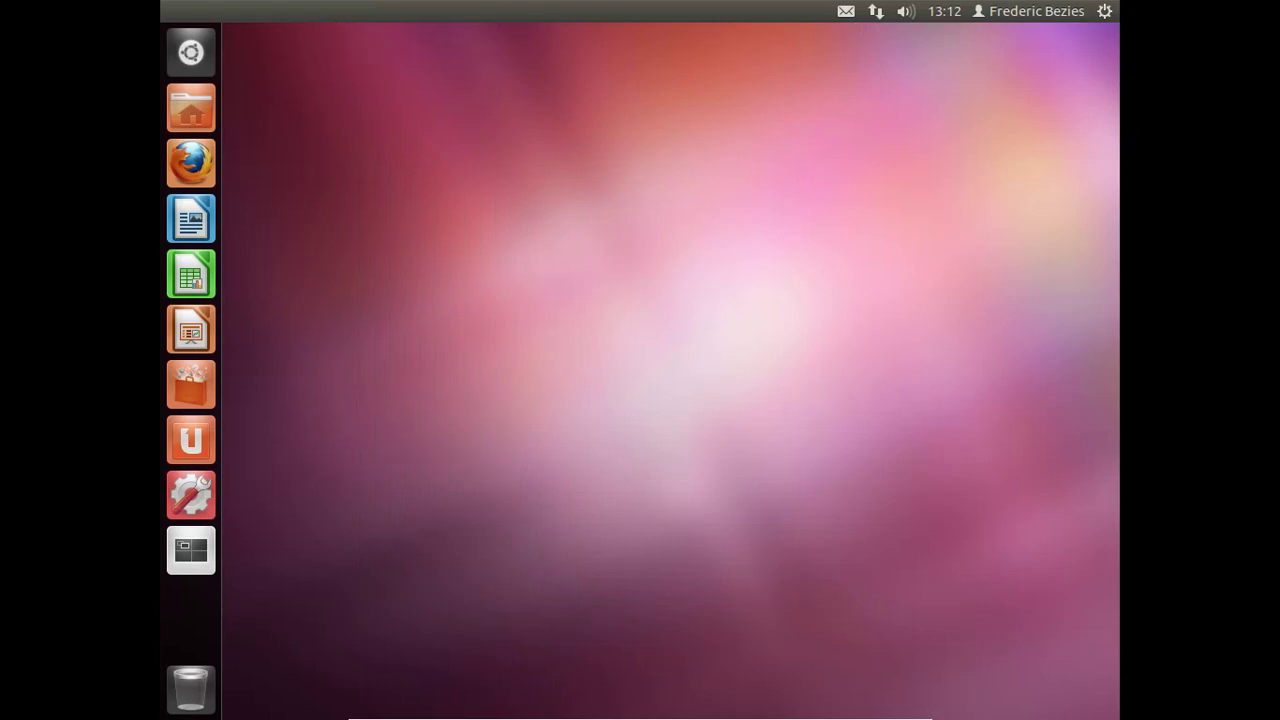
- Activate the additional driver x86 virtualization solution - guest addition module source for dkms, authenticating with the account password
{"action": "left_click", "coordinate": [1104, 11]}
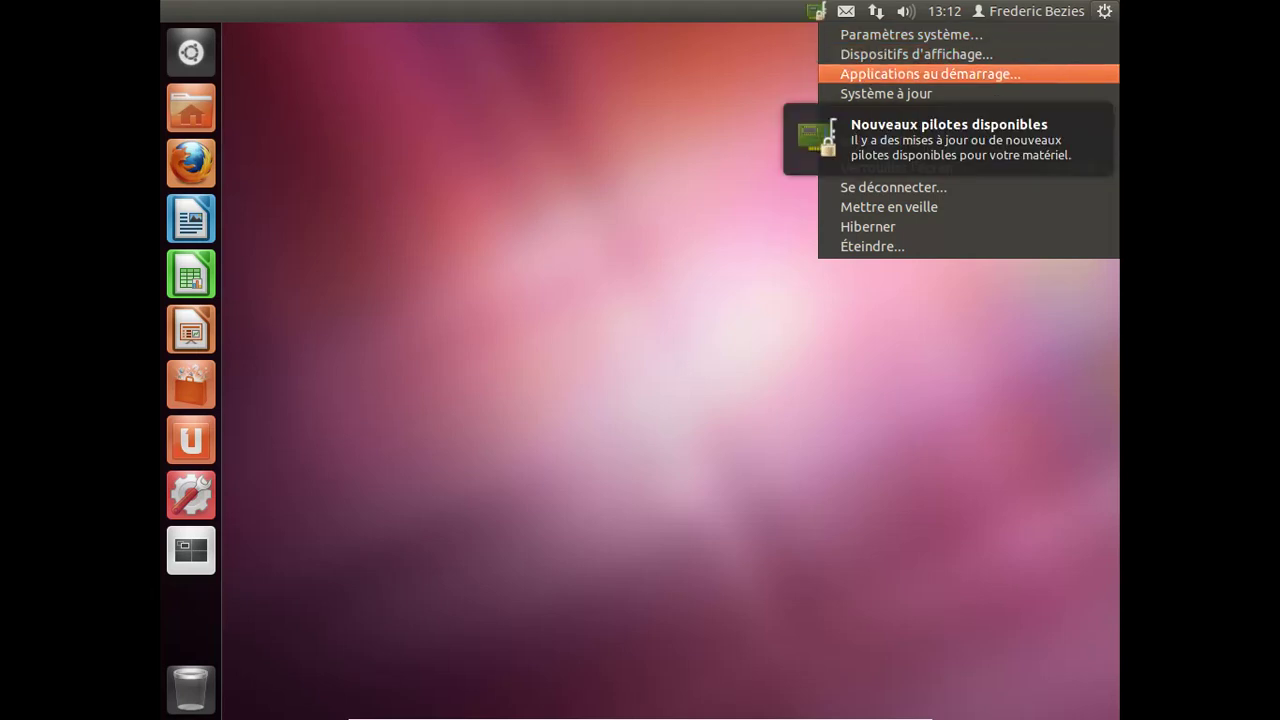
{"action": "mouse_move", "coordinate": [816, 11]}
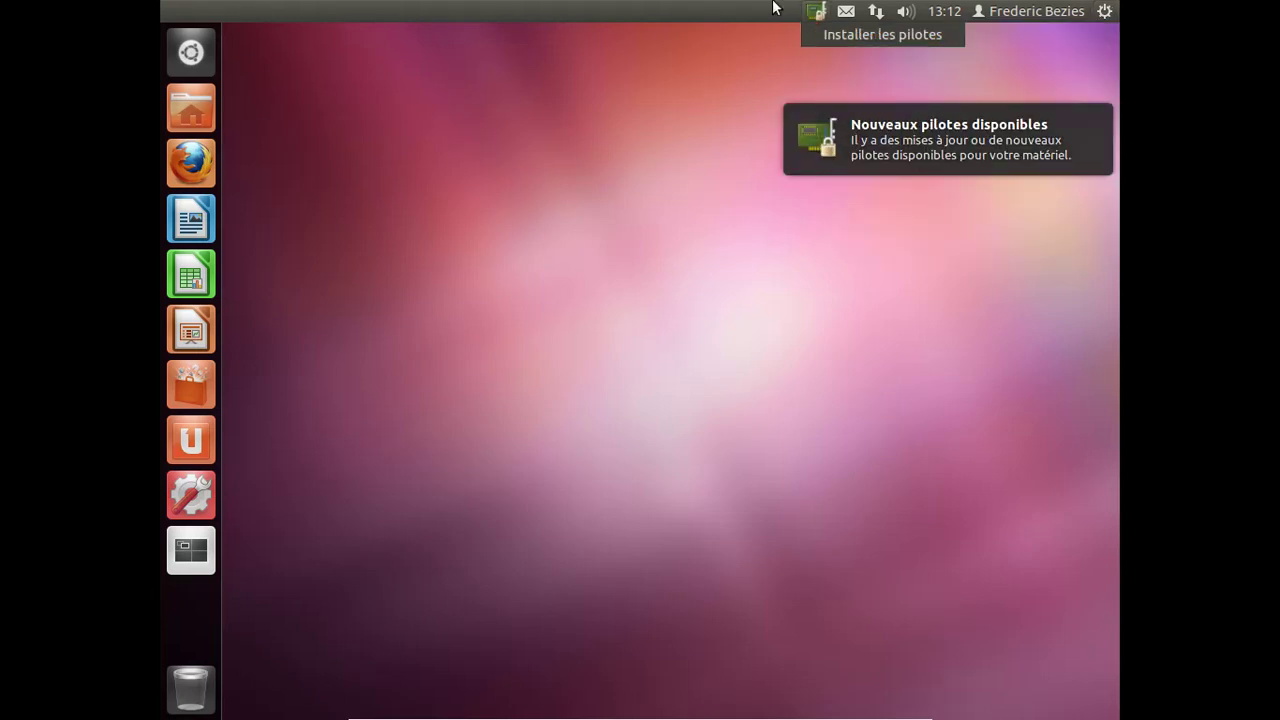
{"action": "left_click", "coordinate": [831, 34]}
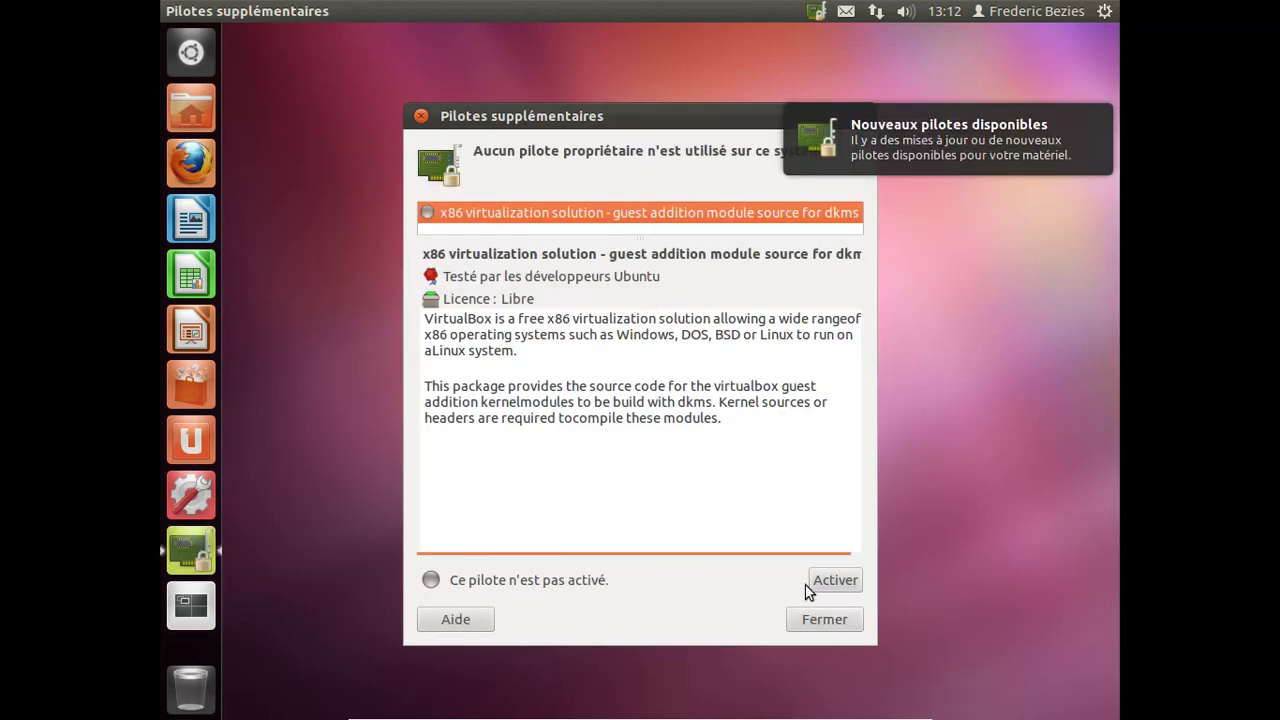
{"action": "left_click", "coordinate": [834, 580]}
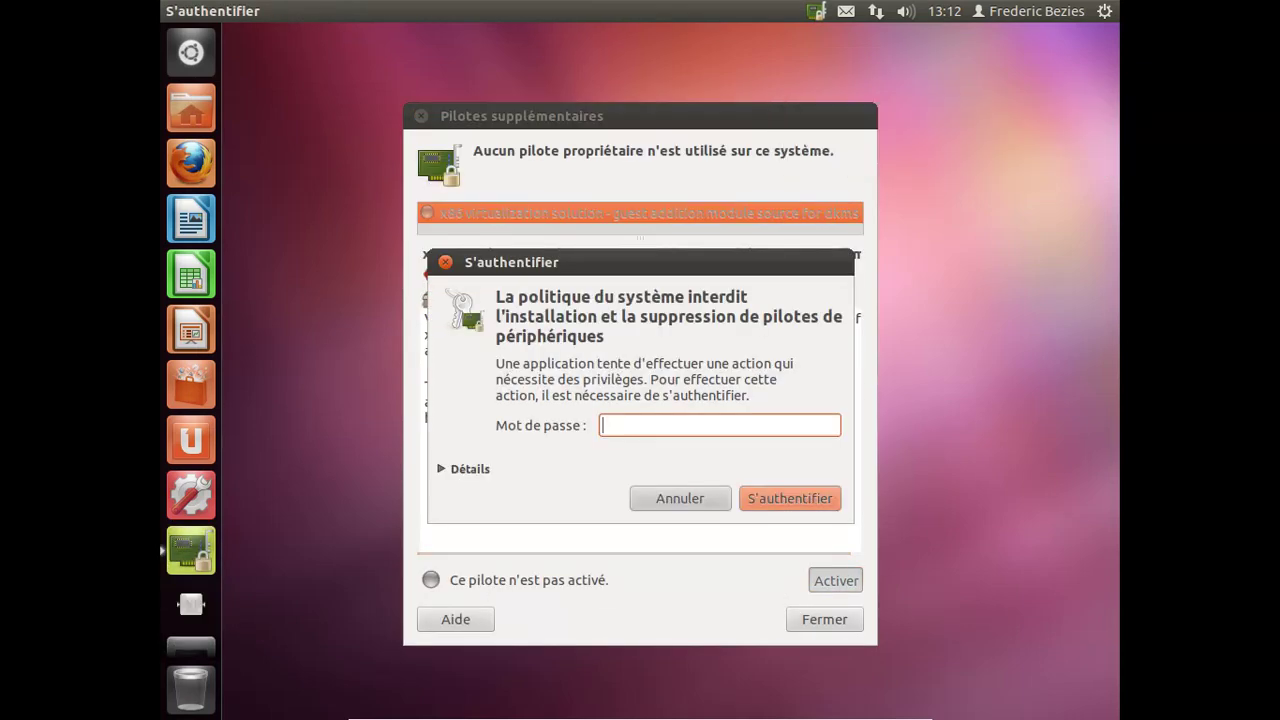
{"action": "type", "text": "***********"}
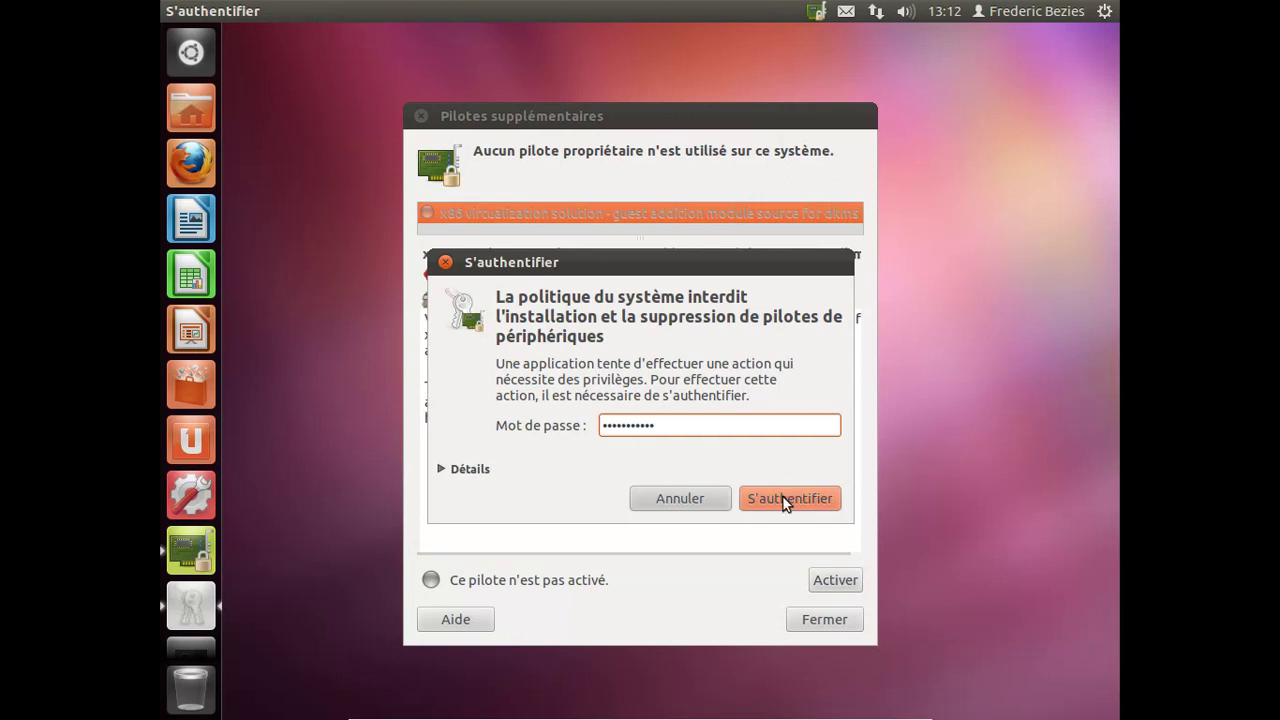
{"action": "left_click", "coordinate": [783, 497]}
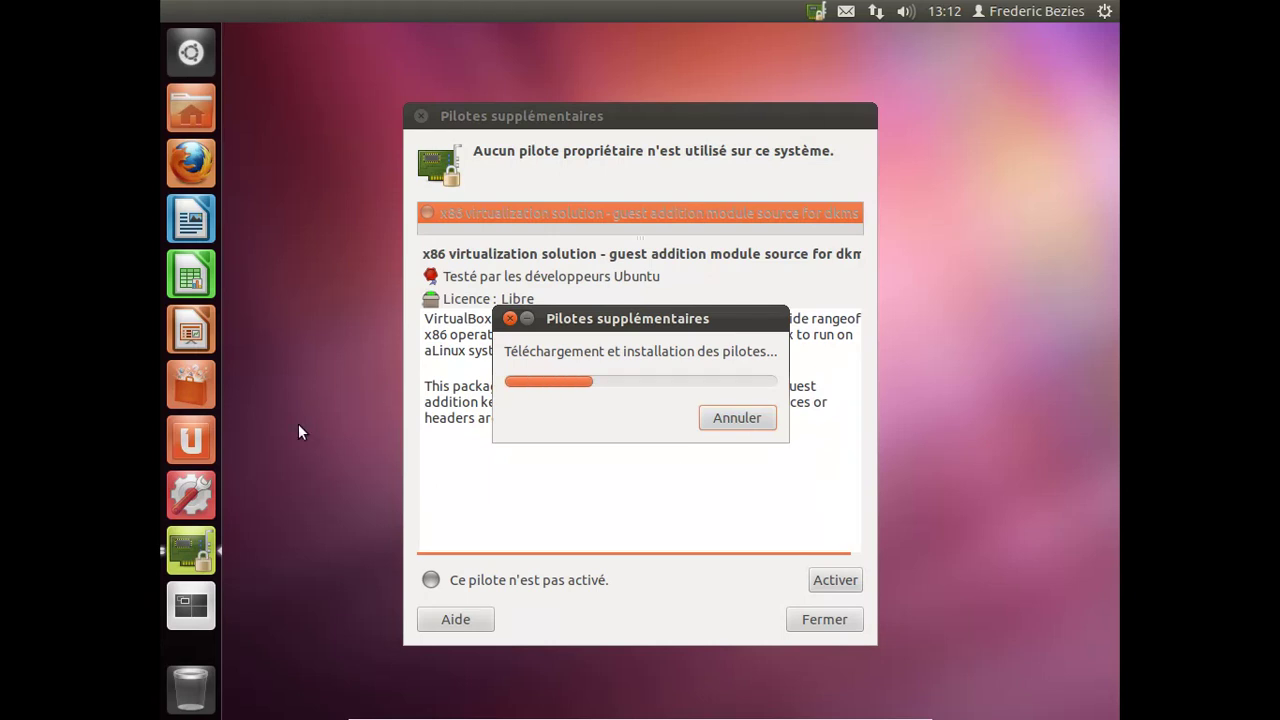
- Browse the full list of installed applications in the Dash and close it
{"action": "left_click", "coordinate": [191, 55]}
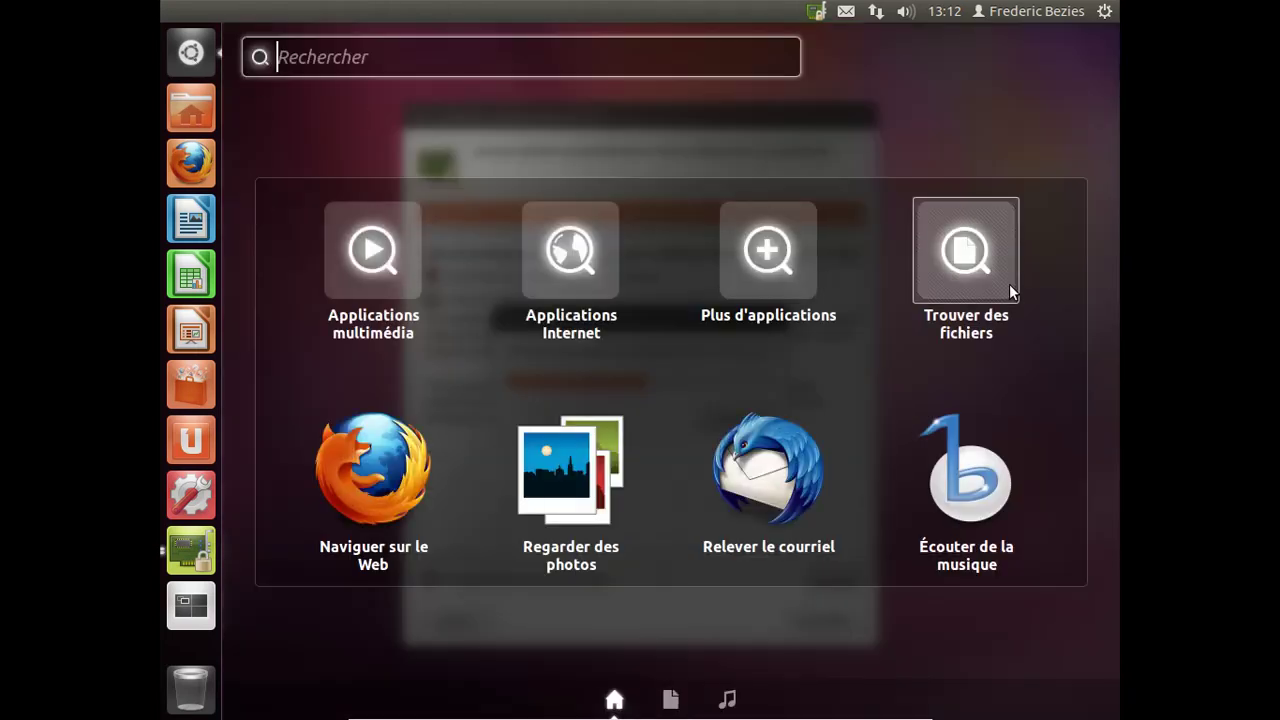
{"action": "left_click", "coordinate": [774, 282]}
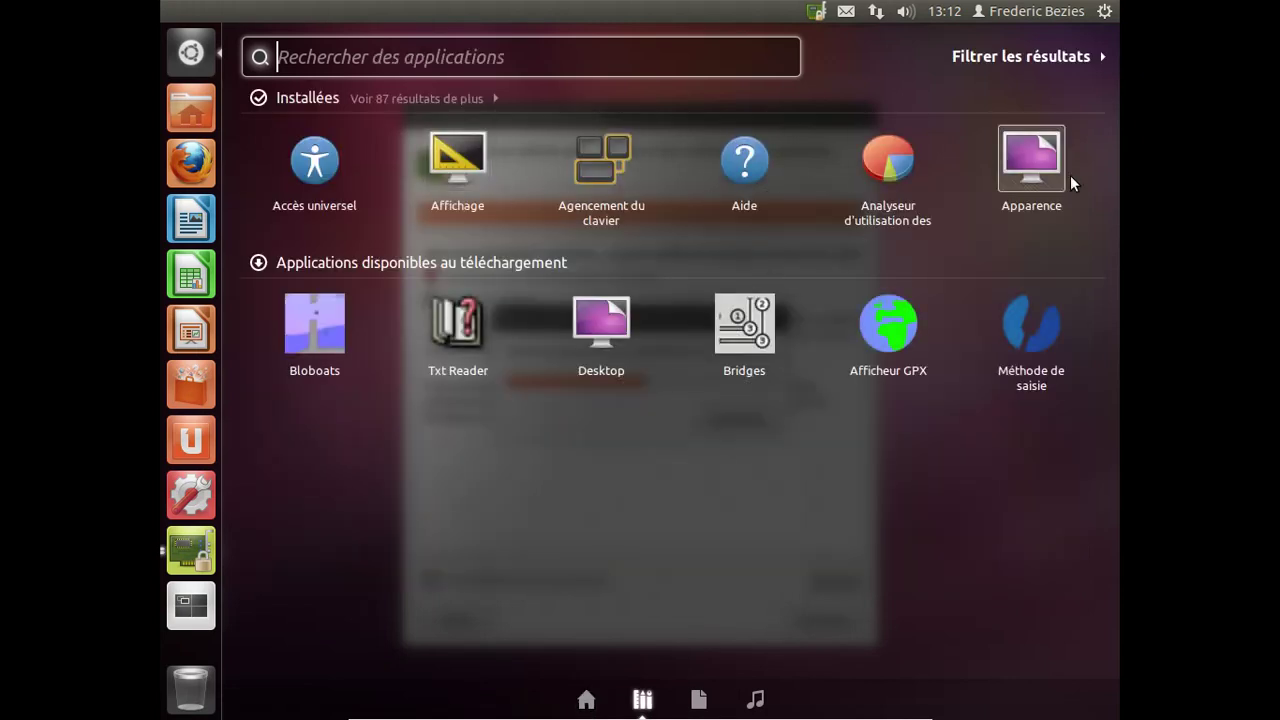
{"action": "left_click", "coordinate": [460, 100]}
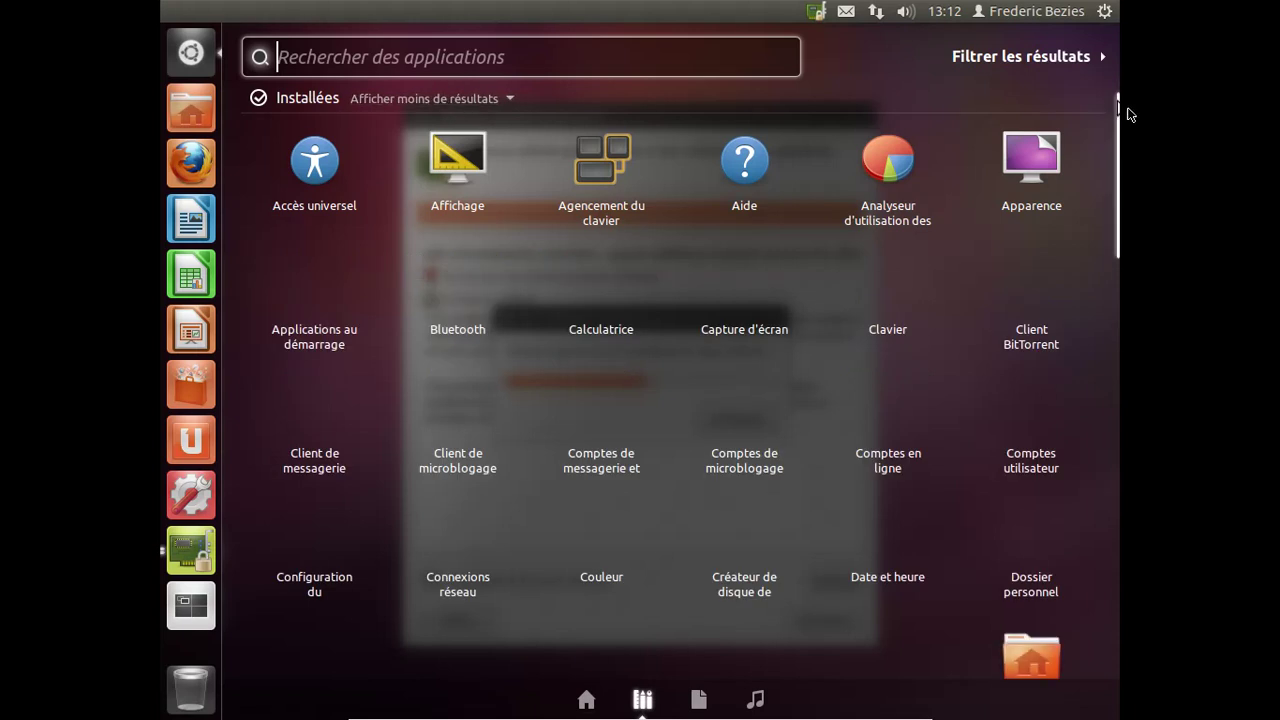
{"action": "scroll", "coordinate": [1121, 132], "scroll_direction": "down", "scroll_amount": 3}
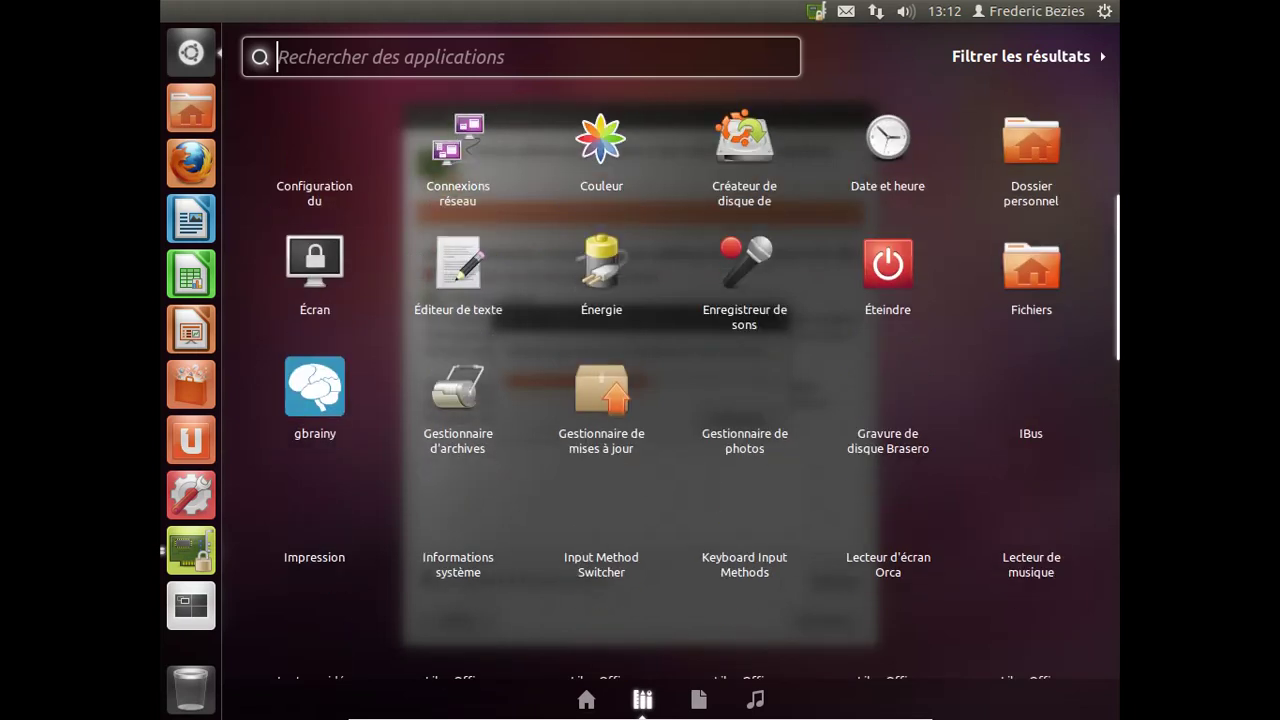
{"action": "scroll", "coordinate": [1121, 132], "scroll_direction": "up", "scroll_amount": 3}
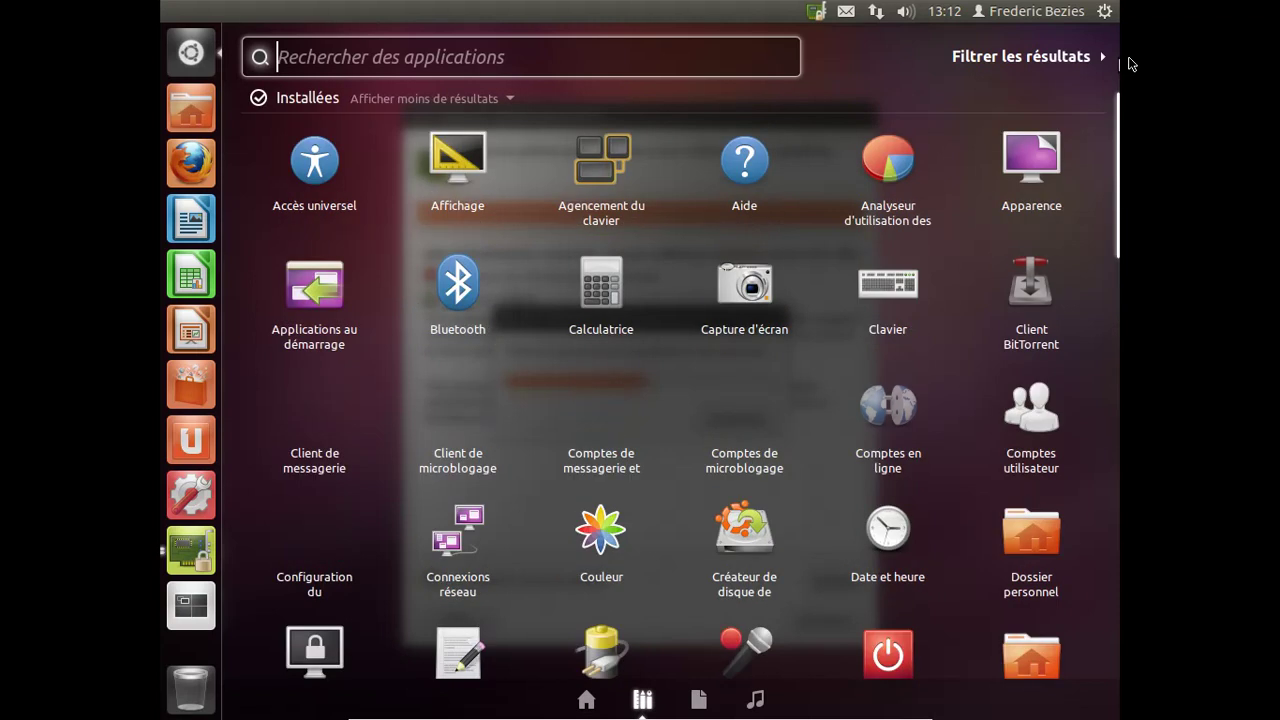
{"action": "left_click", "coordinate": [424, 96]}
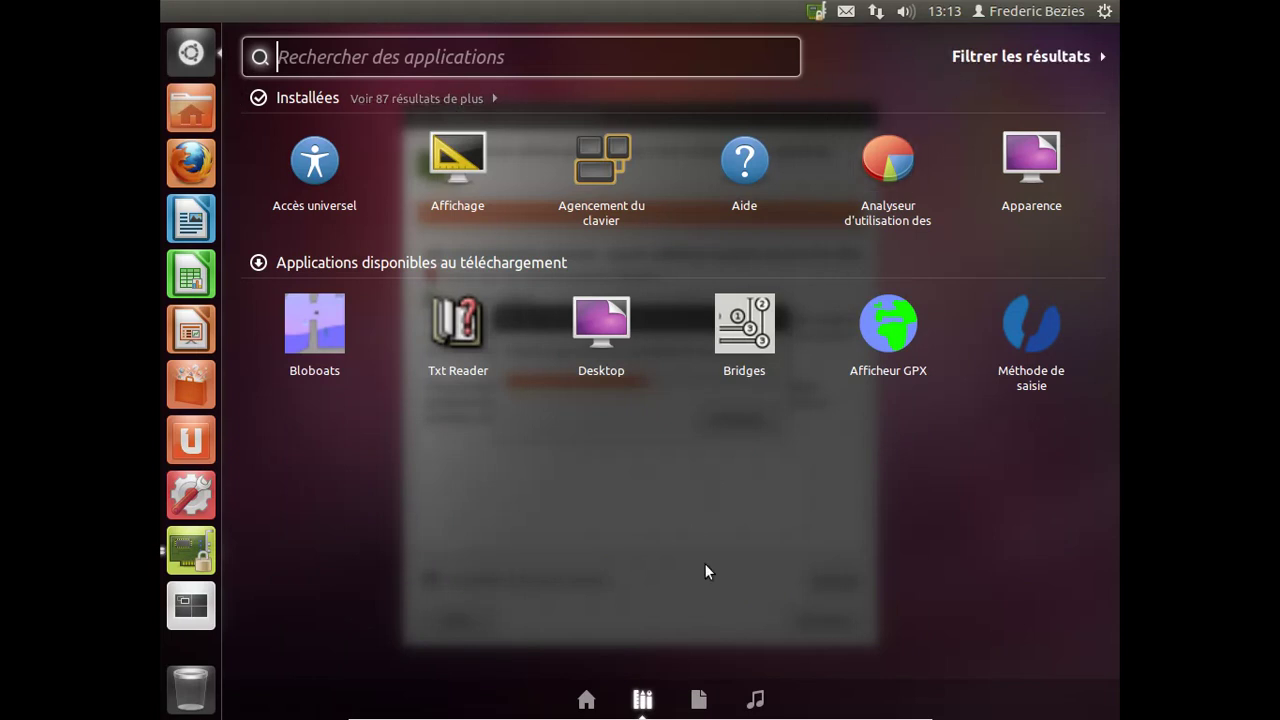
{"action": "left_click", "coordinate": [433, 98]}
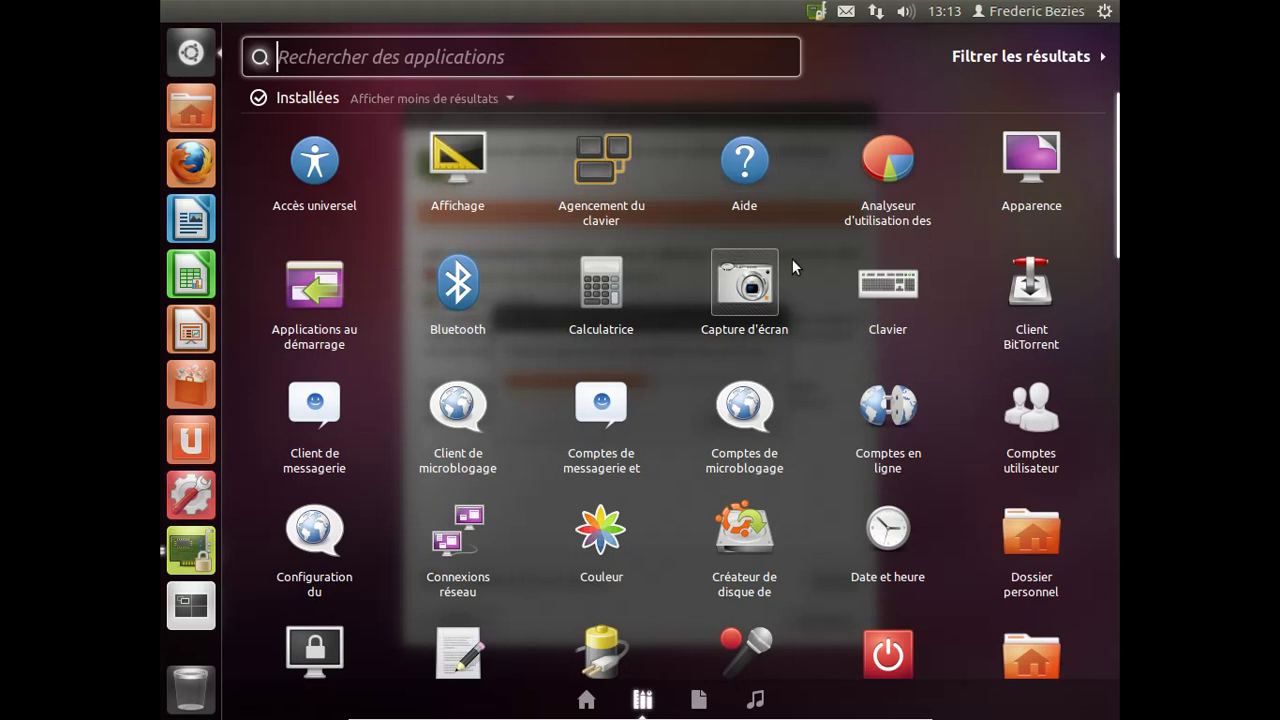
{"action": "scroll", "coordinate": [883, 299], "scroll_direction": "down", "scroll_amount": 3}
{"action": "scroll", "coordinate": [674, 380], "scroll_direction": "down", "scroll_amount": 1}
{"action": "scroll", "coordinate": [674, 380], "scroll_direction": "down", "scroll_amount": 2}
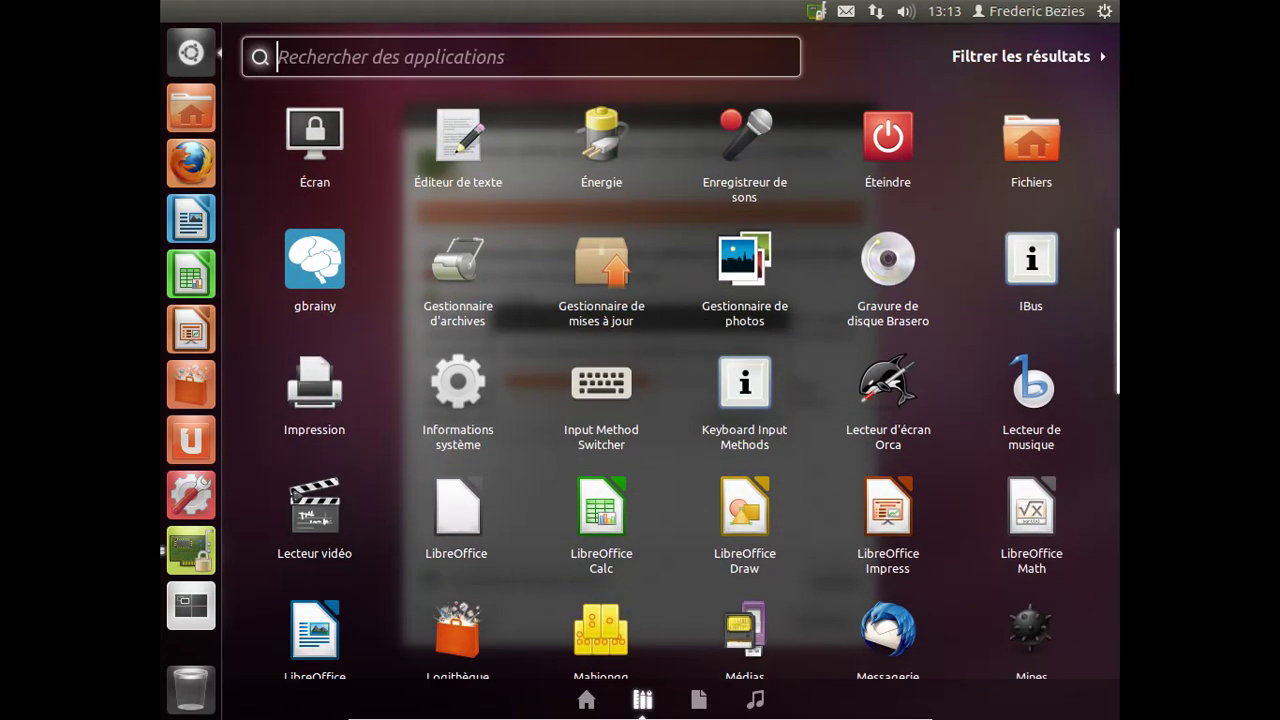
{"action": "scroll", "coordinate": [674, 380], "scroll_direction": "down", "scroll_amount": 2}
{"action": "scroll", "coordinate": [674, 380], "scroll_direction": "down", "scroll_amount": 1}
{"action": "scroll", "coordinate": [812, 485], "scroll_direction": "down", "scroll_amount": 2}
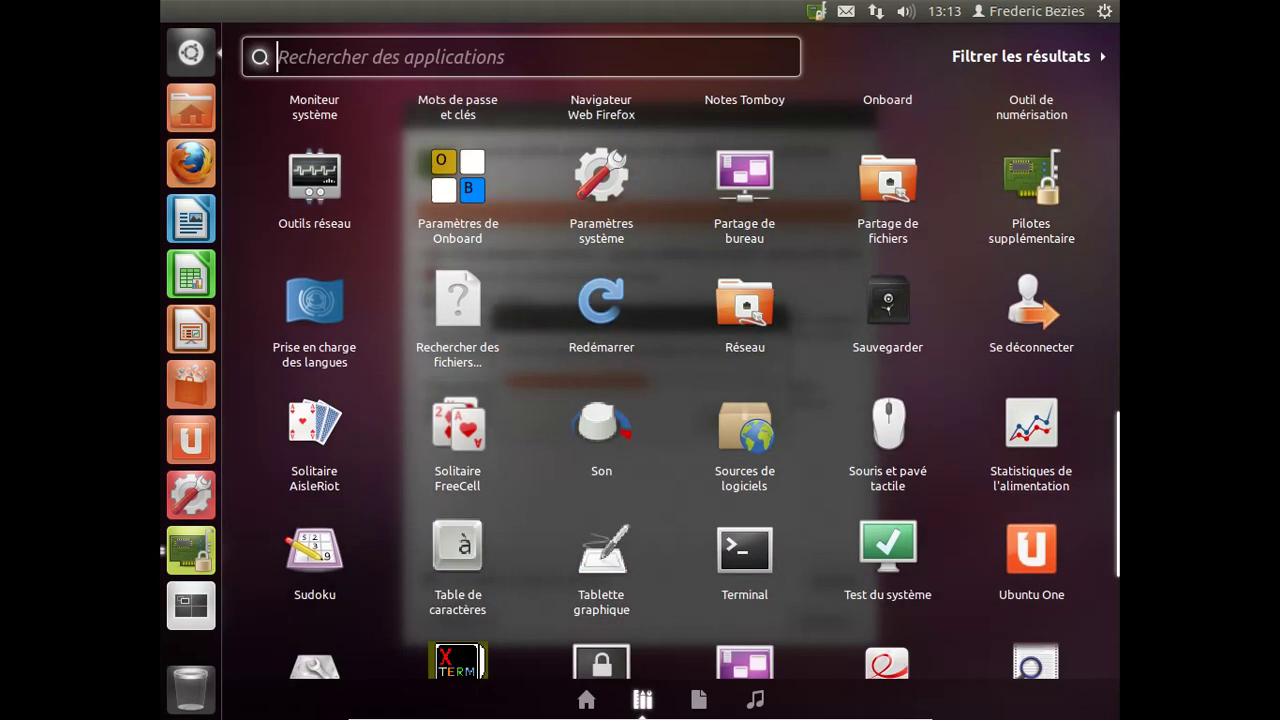
{"action": "key", "text": "Escape"}
- Open a terminal and cycle through the open windows, including Pilotes supplémentaires
{"action": "key", "text": "ctrl+alt+t"}
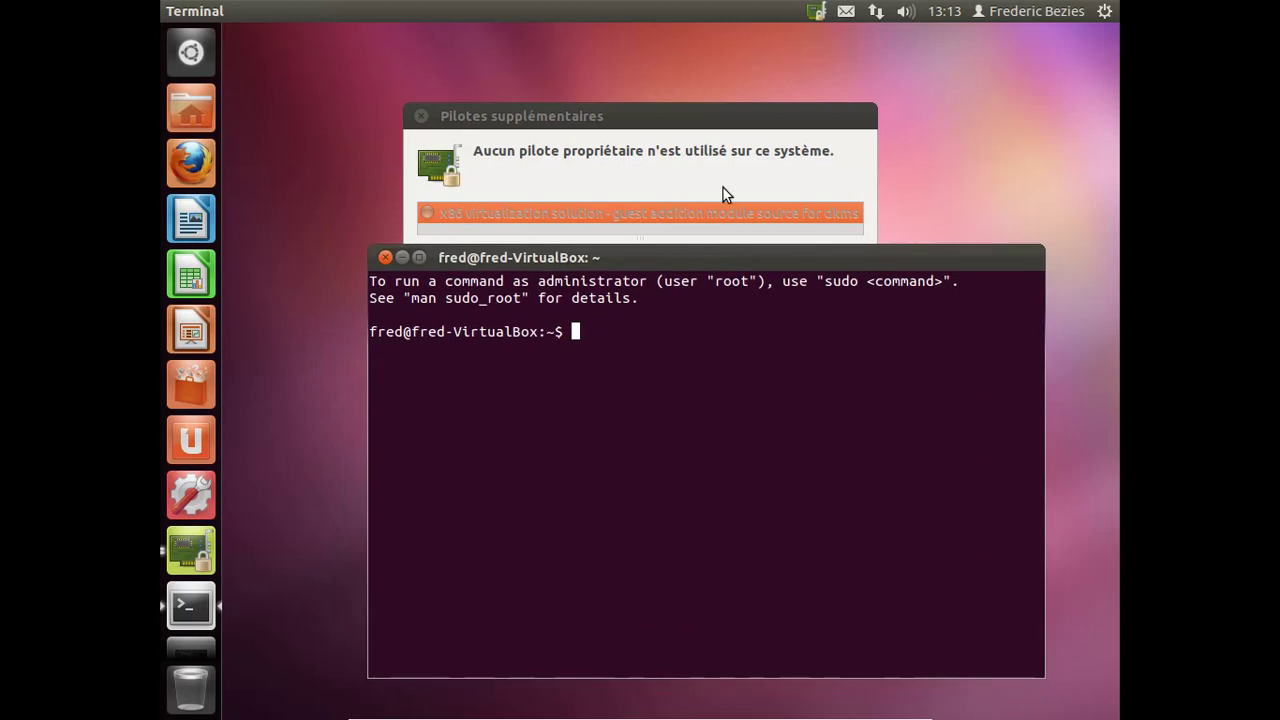
{"action": "left_click", "coordinate": [707, 129]}
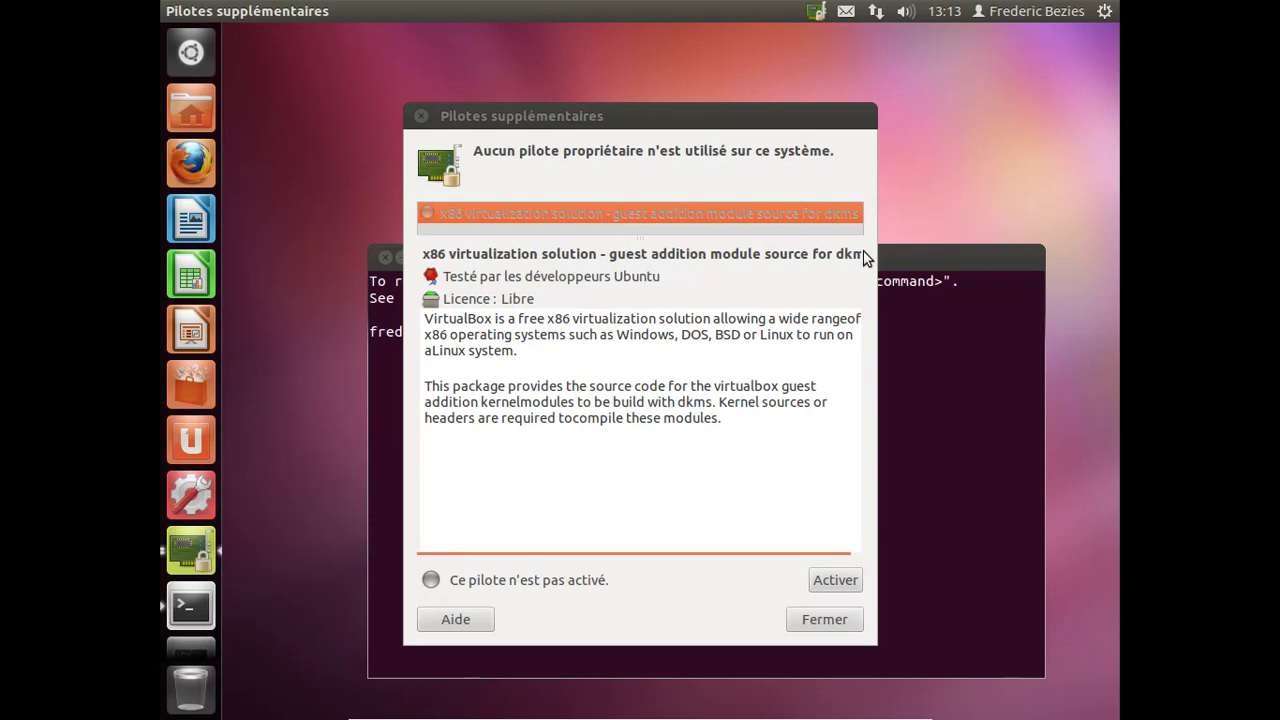
{"action": "key", "text": "alt+Tab"}
{"action": "key", "text": "alt+Tab"}
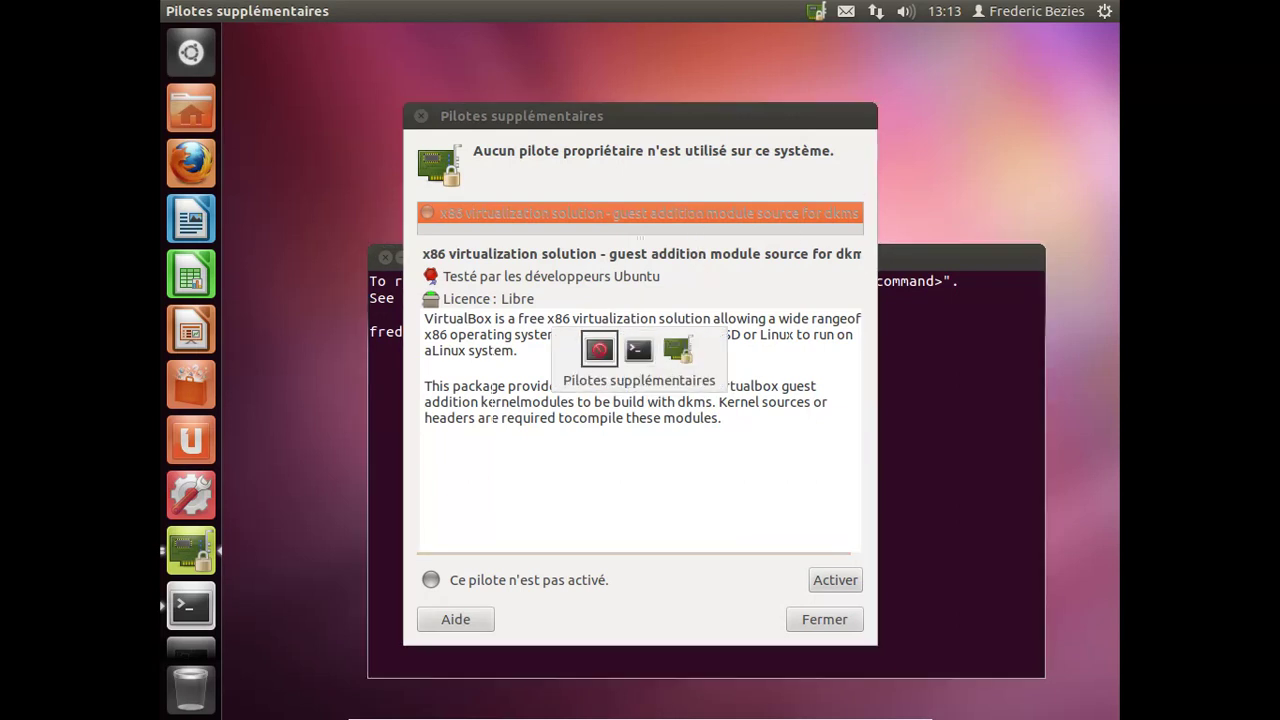
- Refresh the package lists in the terminal with sudo apt-get update, entering the account password for sudo
{"action": "left_click", "coordinate": [908, 260]}
{"action": "type", "text": "sudo apt-get update"}
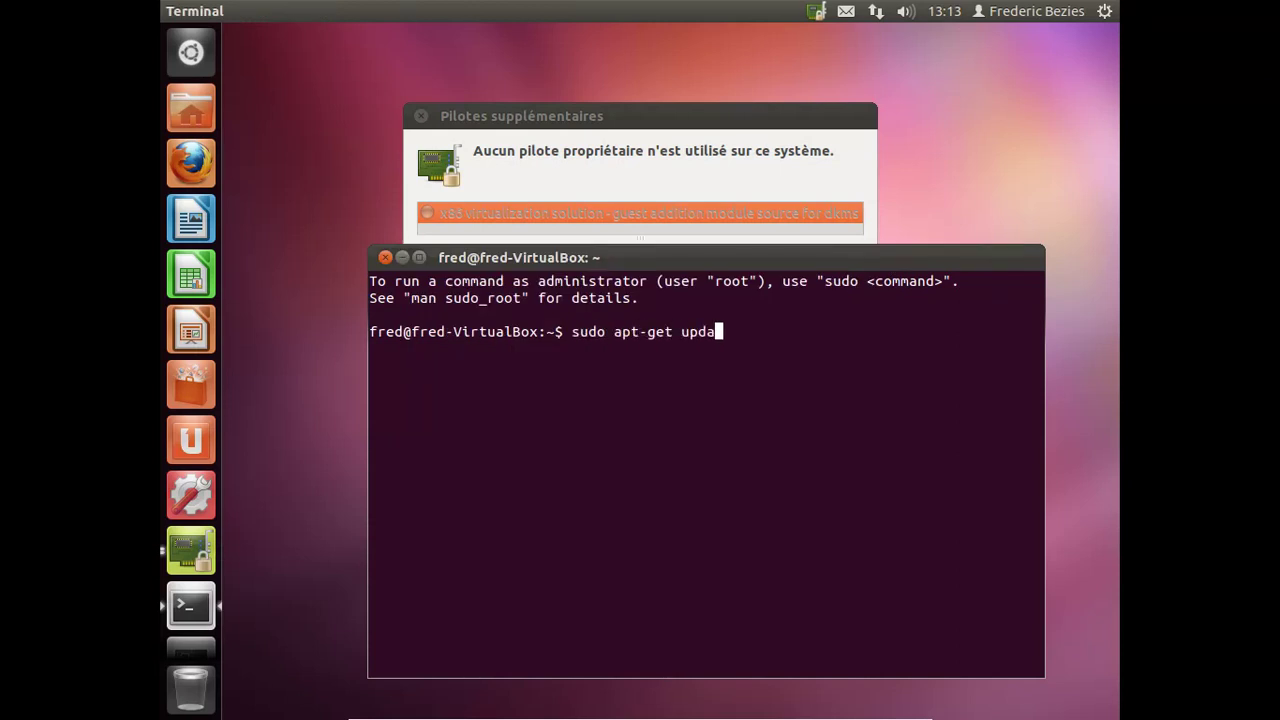
{"action": "key", "text": "Return"}
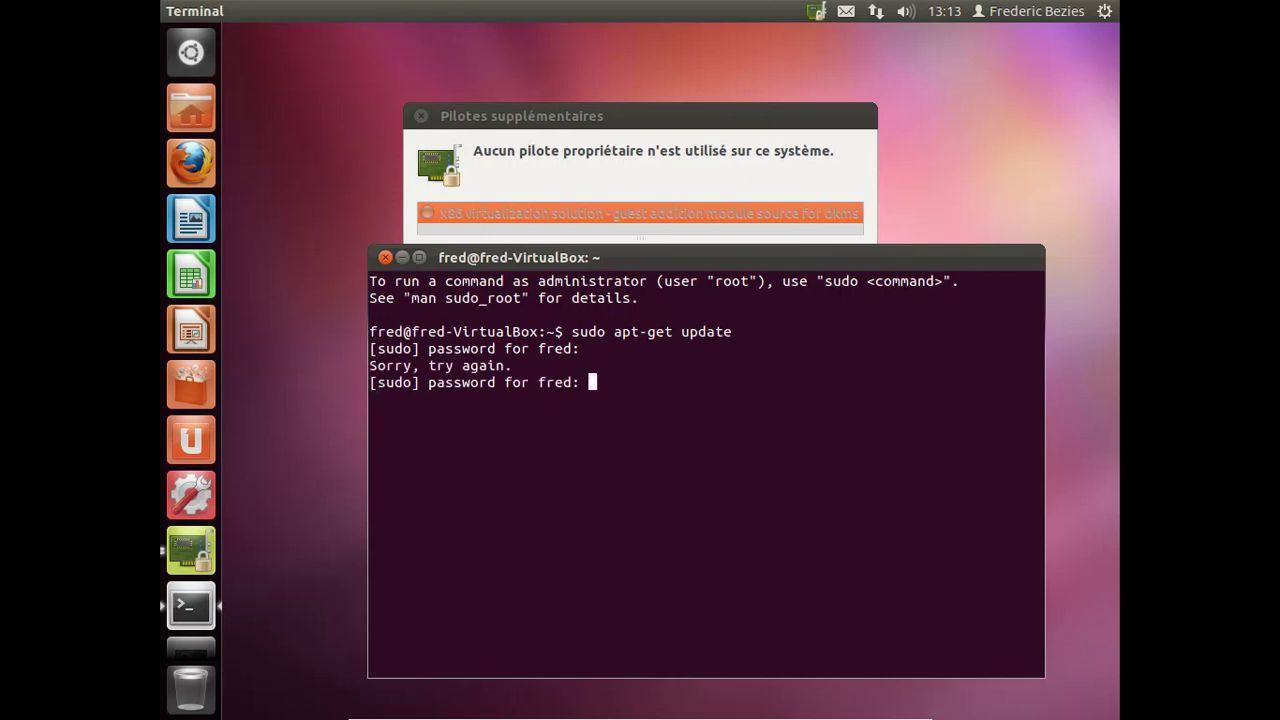
{"action": "key", "text": "Return"}
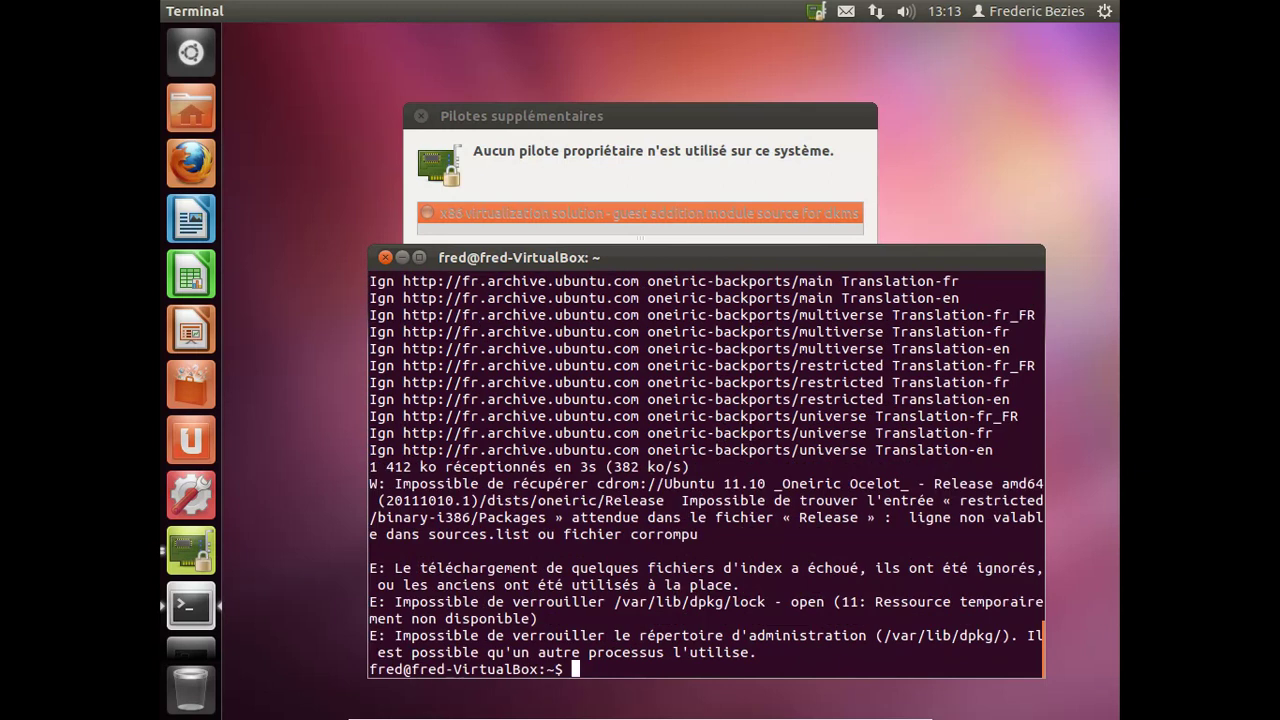
- Display the kernel details with uname -a, highlight the kernel's build date and time, and close the terminal
{"action": "type", "text": "uname -a"}
{"action": "key", "text": "Return"}
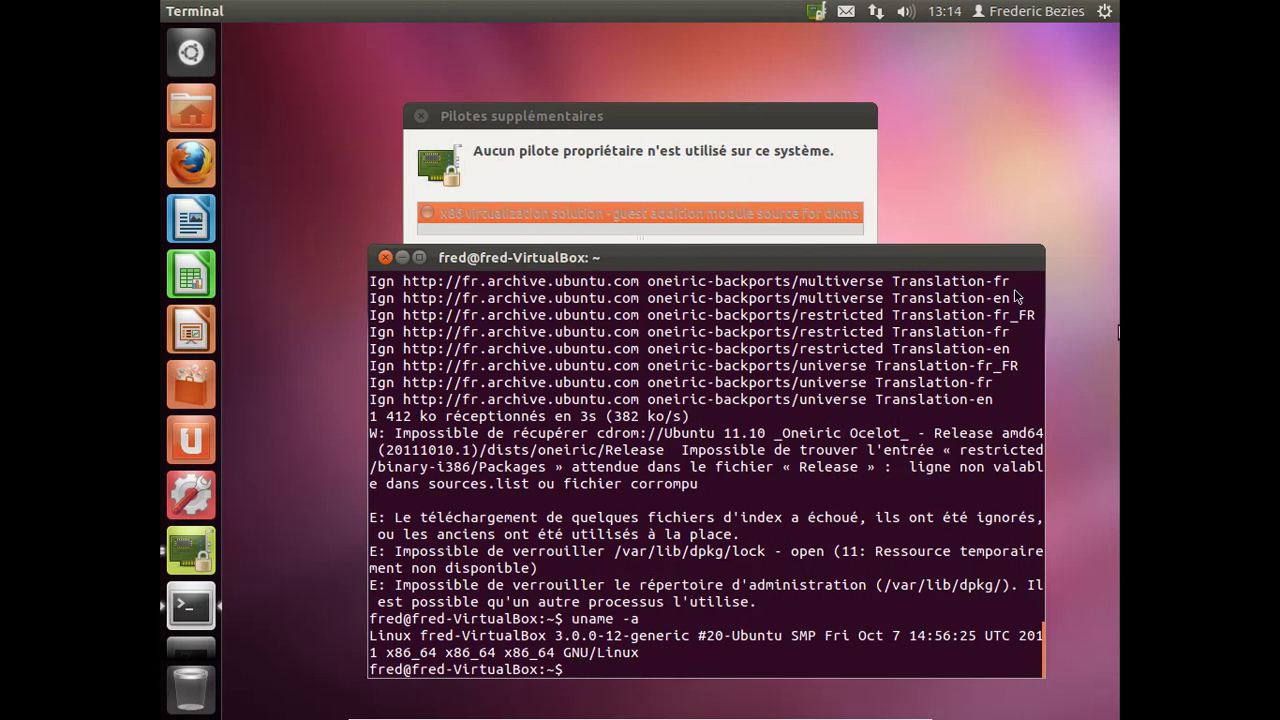
{"action": "left_click_drag", "start_coordinate": [859, 636], "coordinate": [973, 636]}
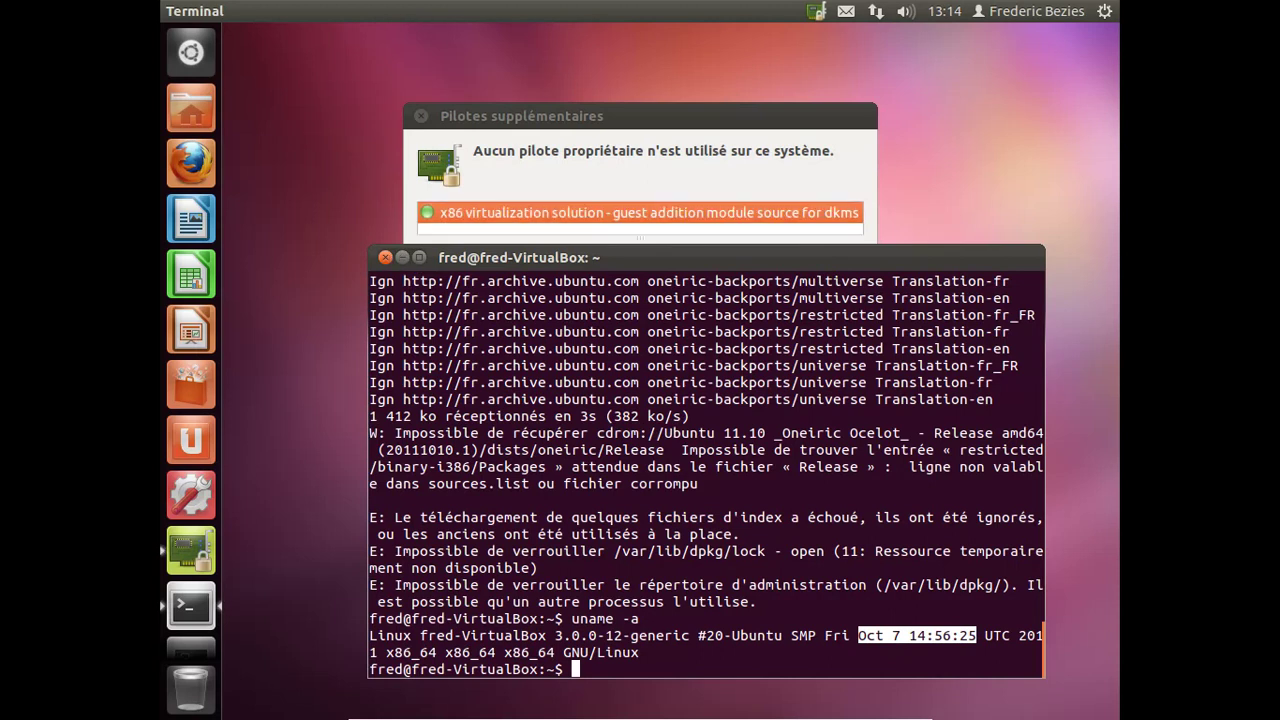
{"action": "left_click", "coordinate": [385, 258]}
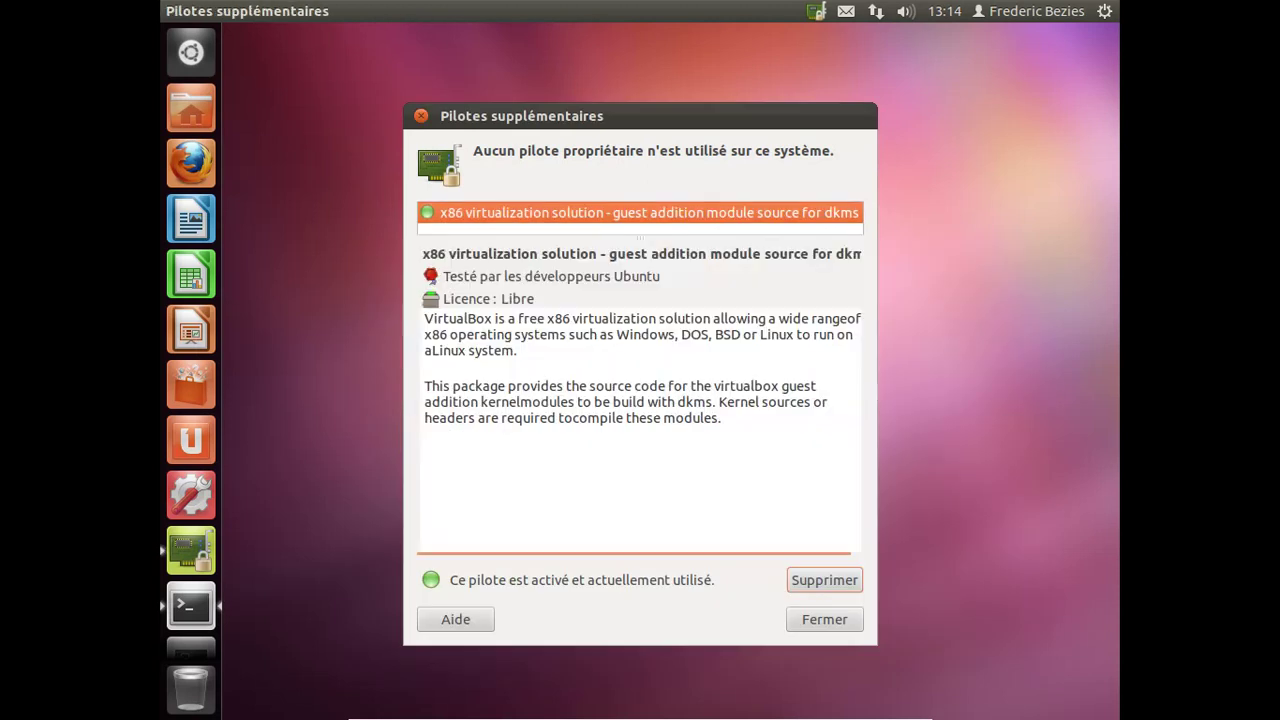
- Close the Pilotes supplémentaires window and log out of the current session
{"action": "left_click", "coordinate": [833, 620]}
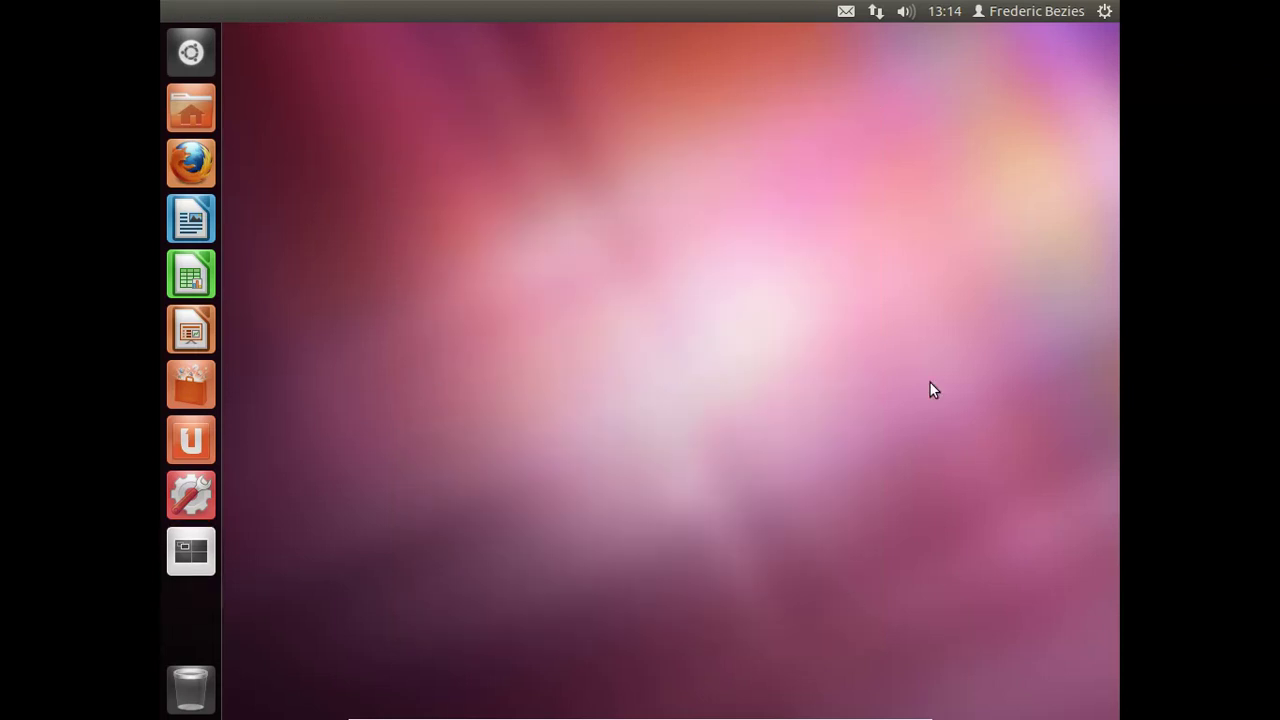
{"action": "left_click", "coordinate": [1102, 12]}
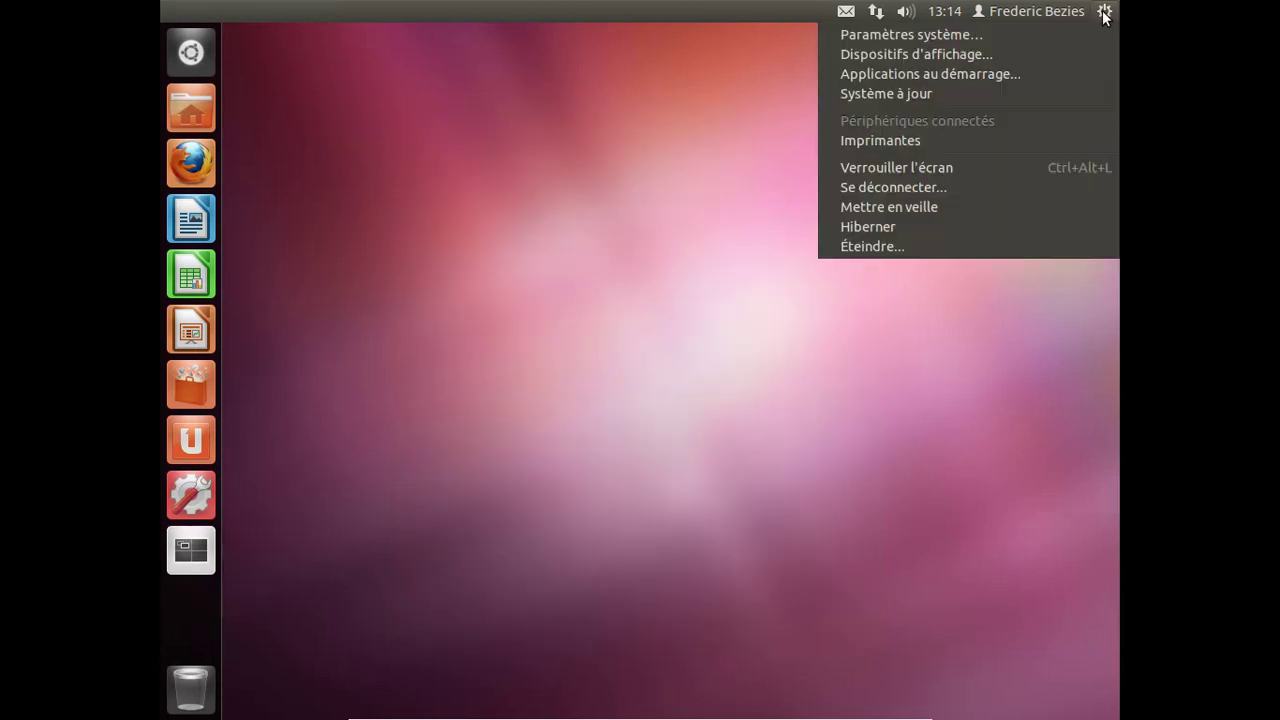
{"action": "left_click", "coordinate": [906, 189]}
{"action": "left_click", "coordinate": [840, 440]}
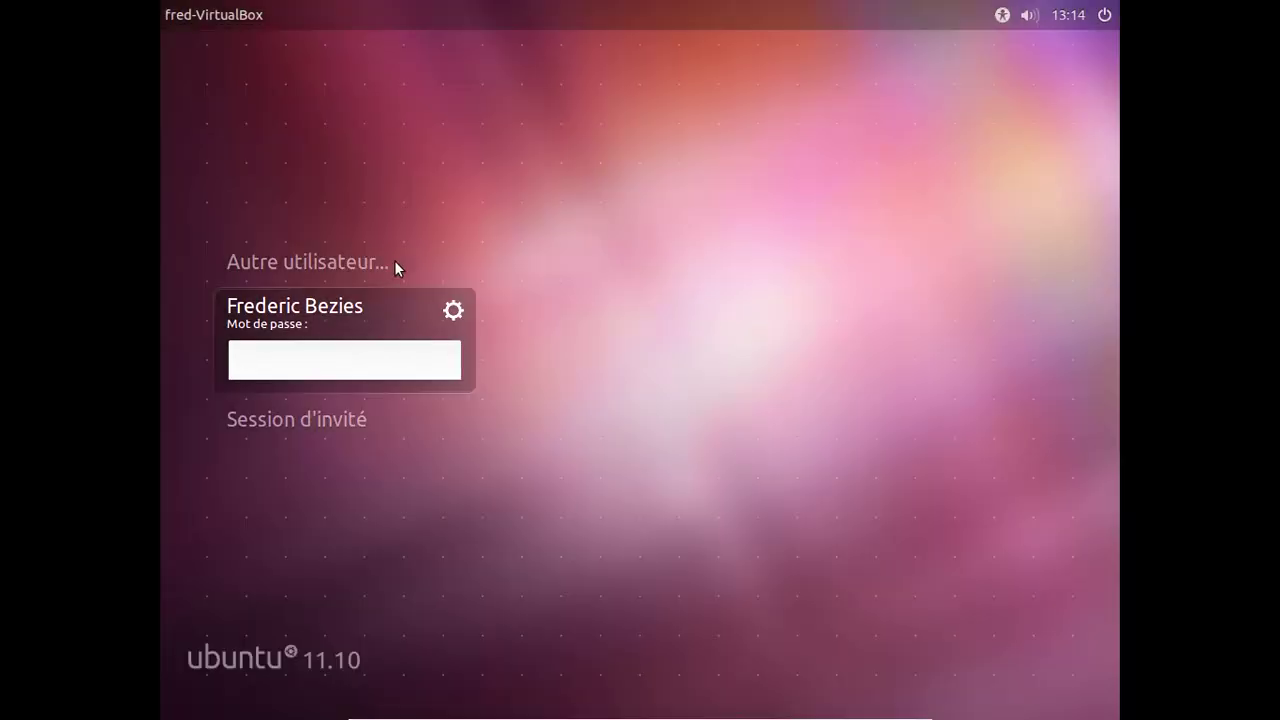
- Restart the virtual machine from the login screen
{"action": "left_click", "coordinate": [1105, 12]}
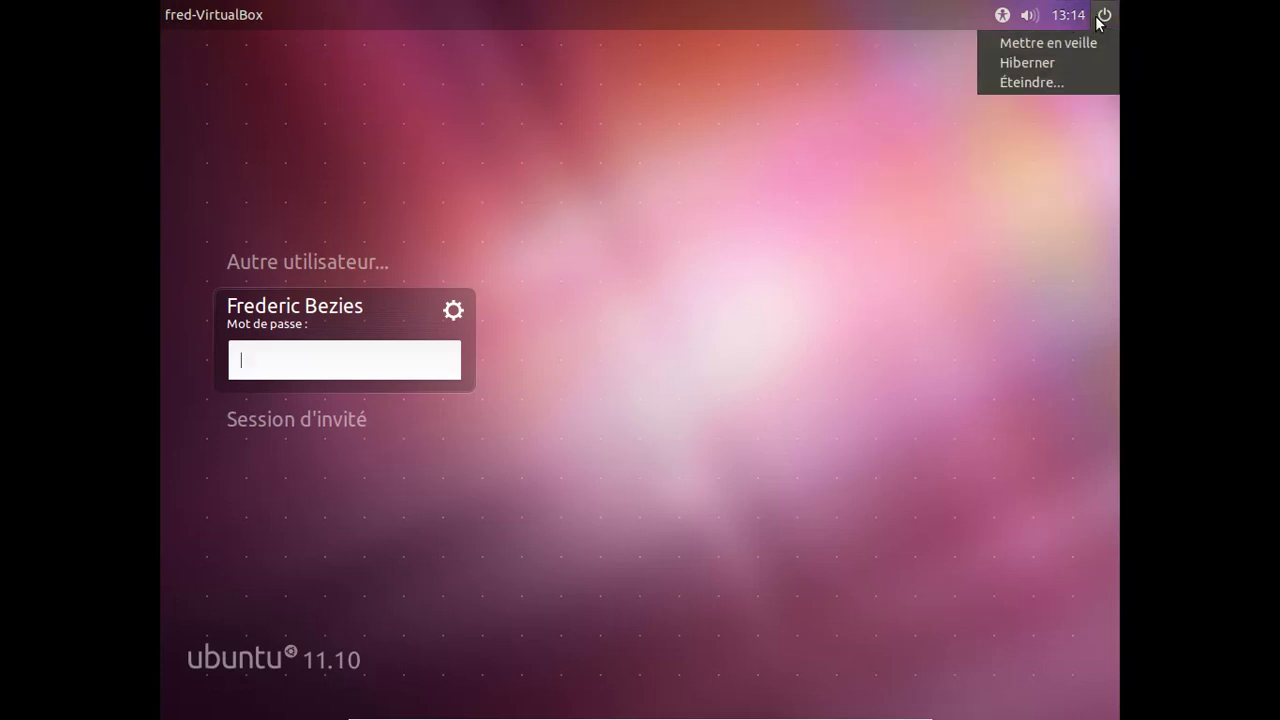
{"action": "left_click", "coordinate": [1084, 80]}
{"action": "left_click", "coordinate": [466, 394]}
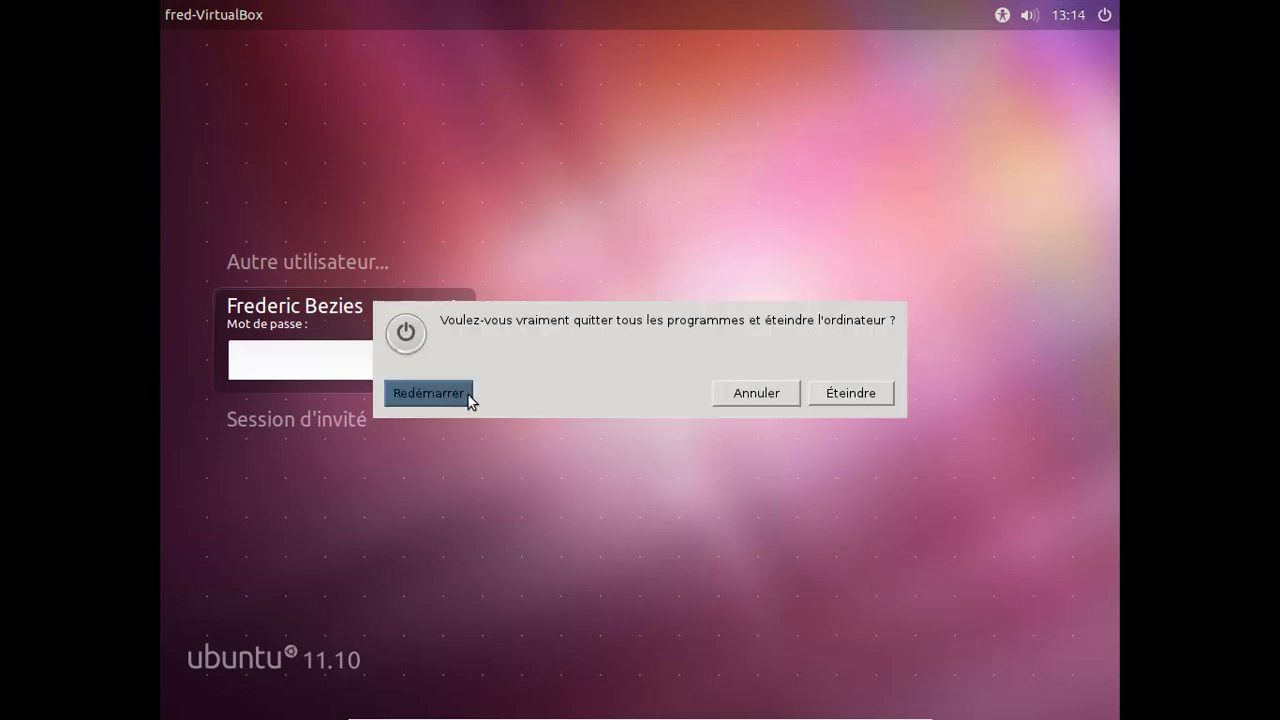